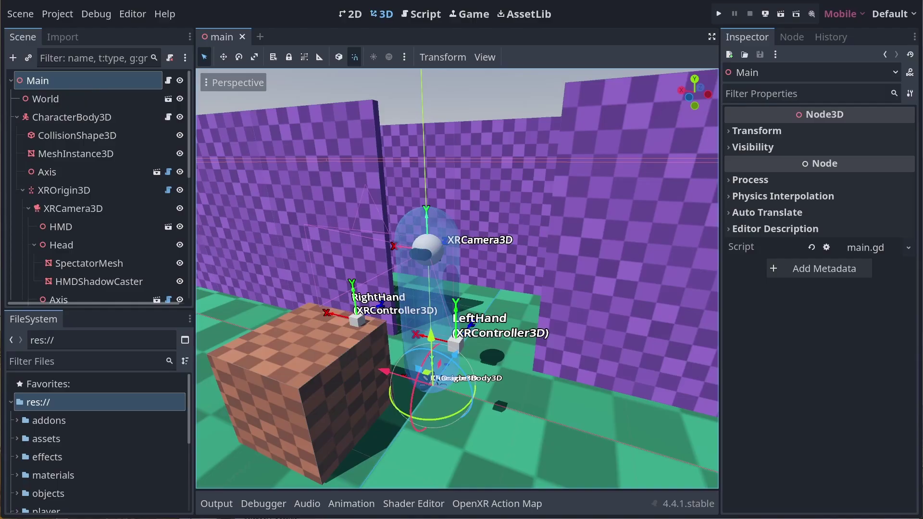
Step: Collapse CharacterBody3D's children, expand the spectator folder and select spectator_view.tscn
left_click(18, 116)
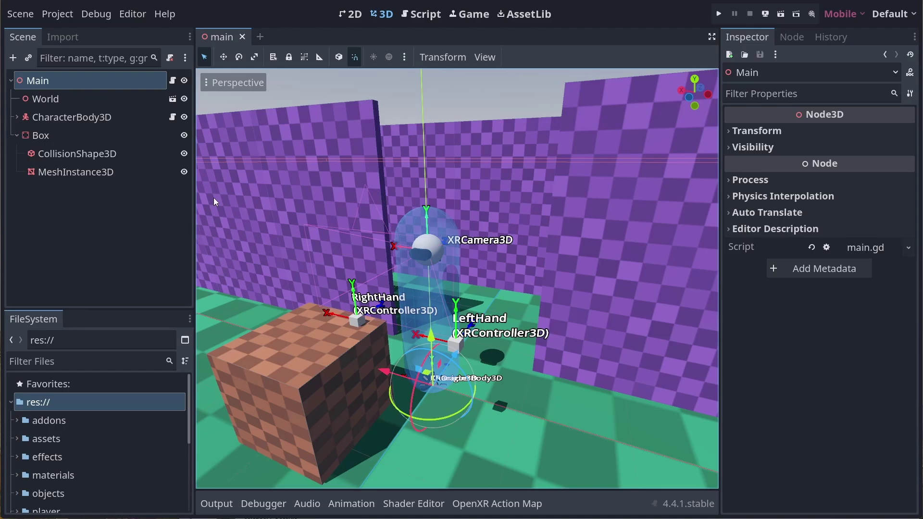
scroll(121, 379, "down", 2)
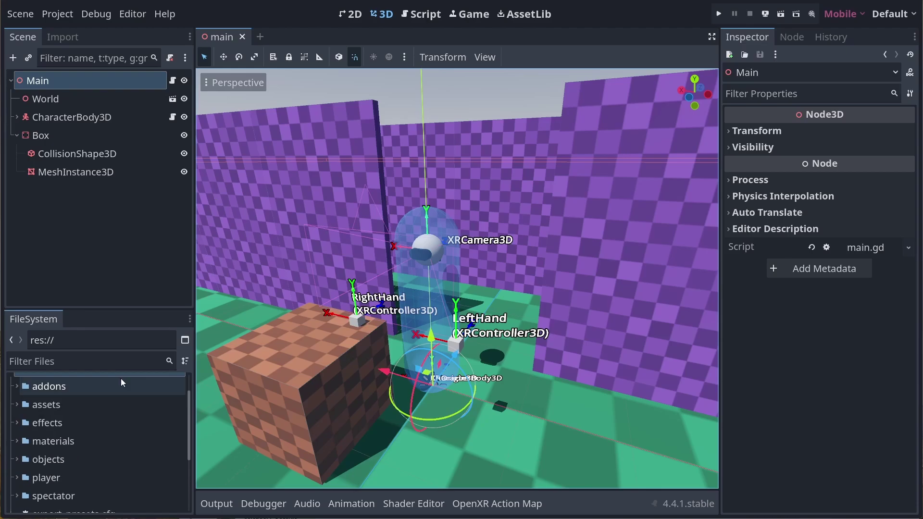
scroll(120, 384, "down", 2)
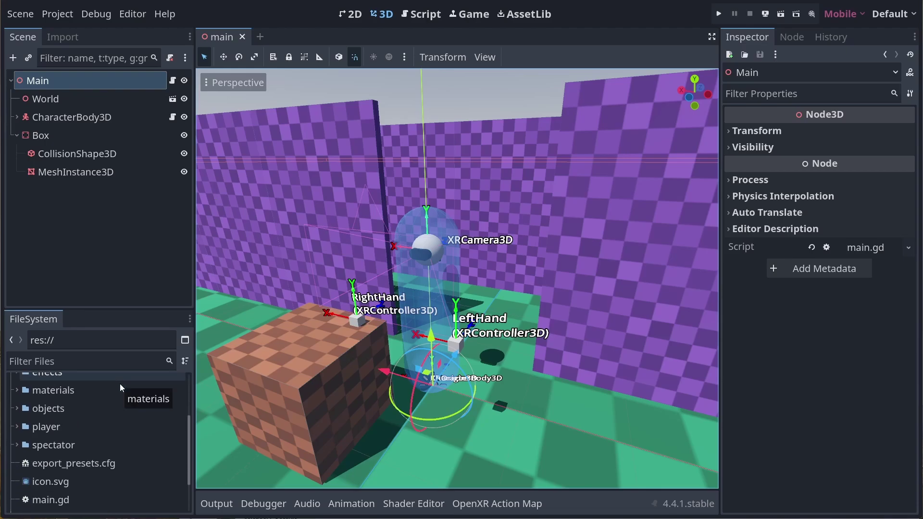
left_click(15, 444)
scroll(22, 425, "down", 2)
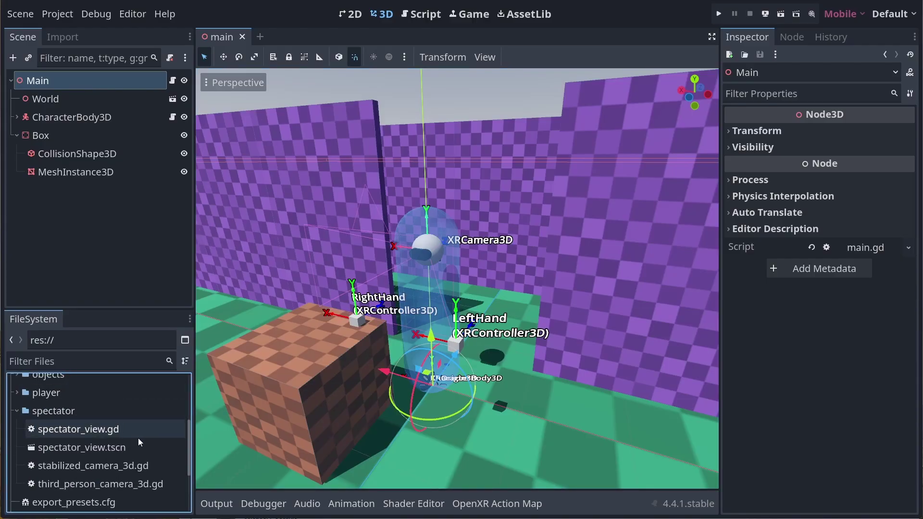
left_click(44, 451)
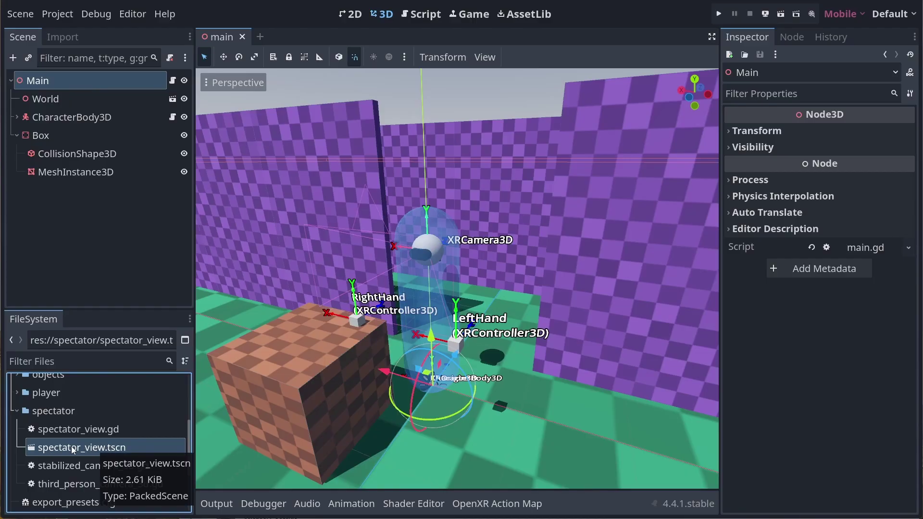
Step: Open Project Settings at Application > Run and prepare a mobile override for Main Scene
left_click(71, 15)
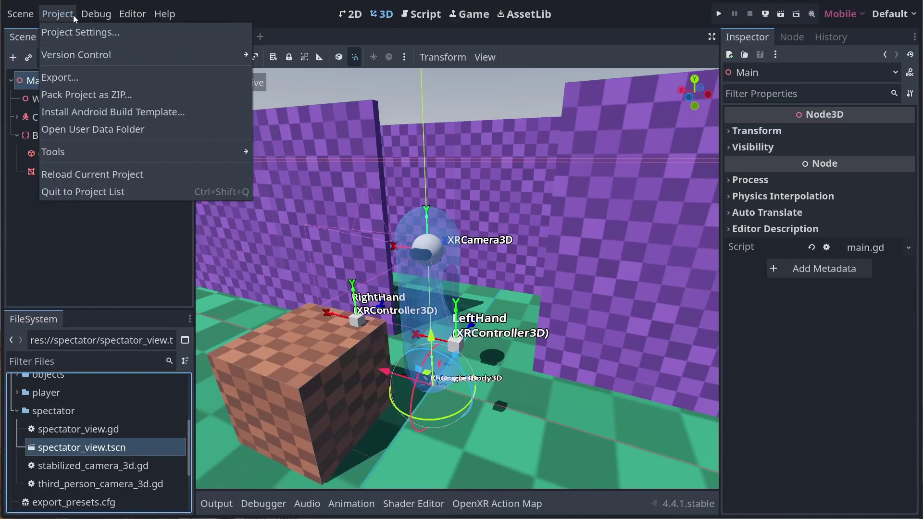
left_click(68, 28)
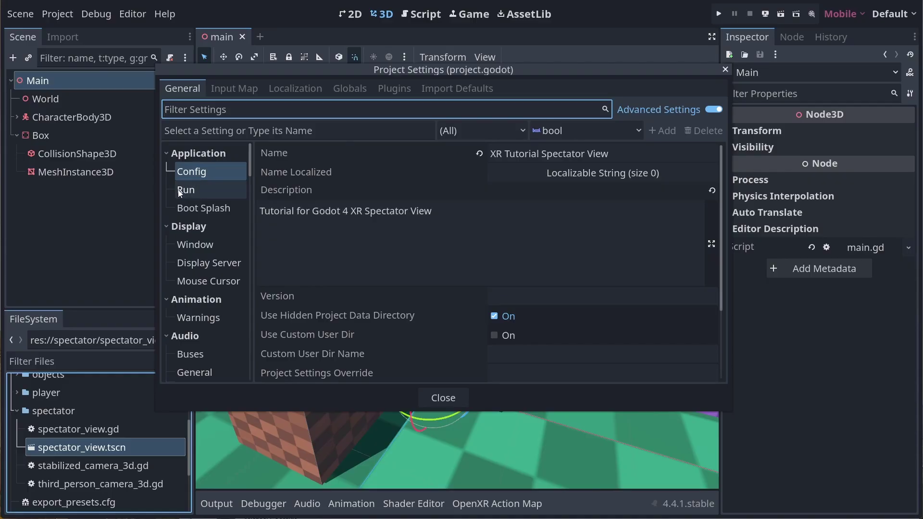
left_click(200, 190)
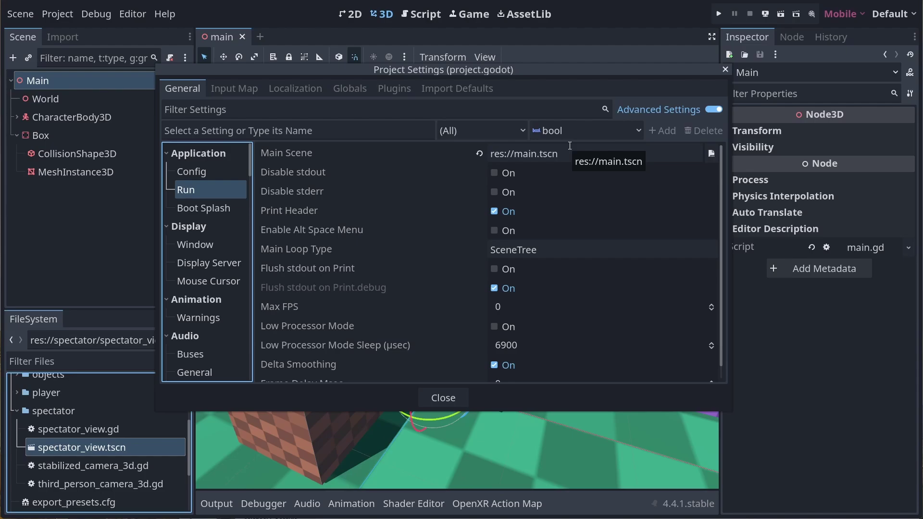
left_click(329, 155)
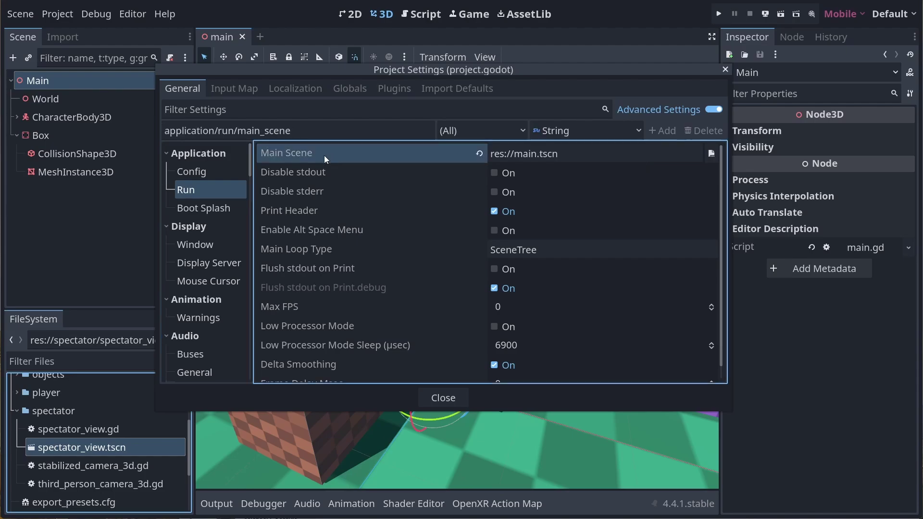
left_click(522, 132)
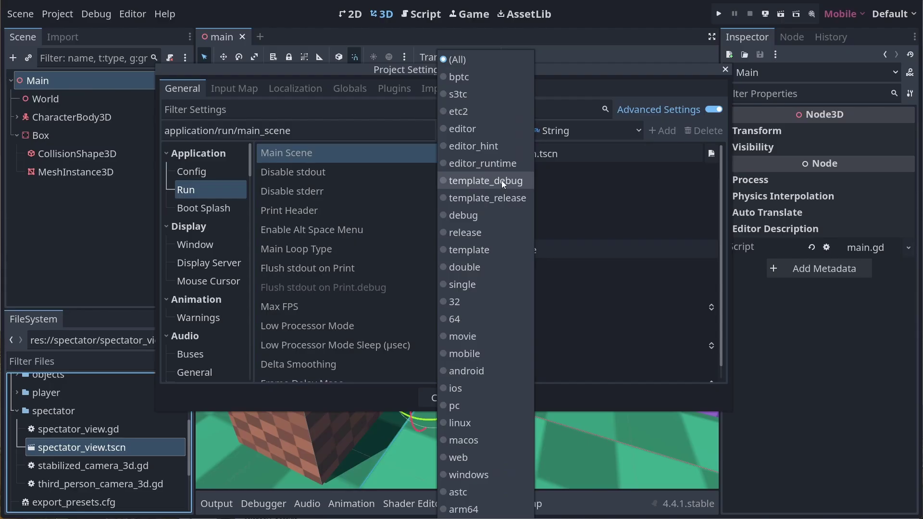
Step: Set Main Scene.mobile to res://main.tscn
left_click(467, 351)
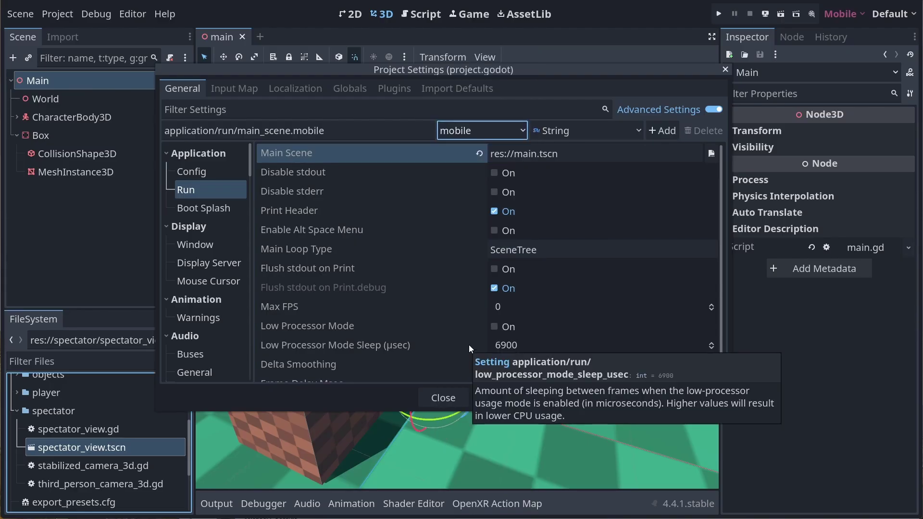
left_click(665, 127)
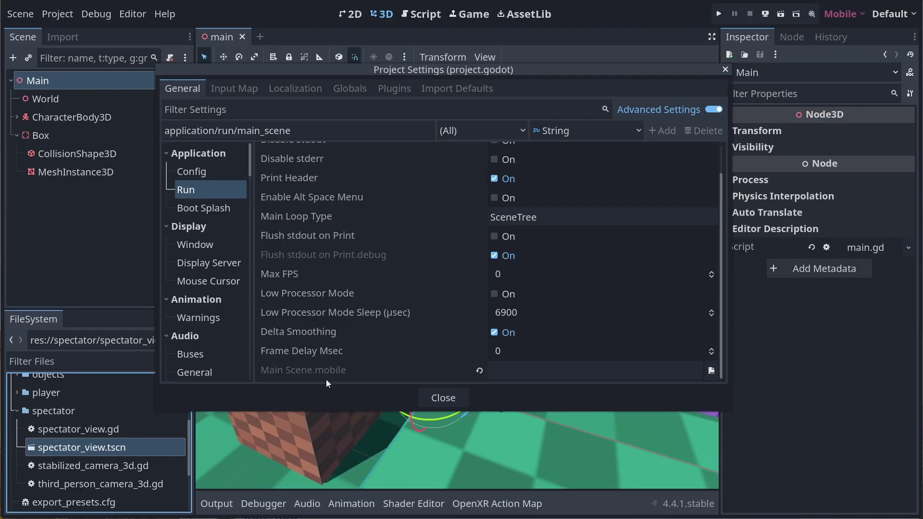
left_click_drag(560, 154, 473, 156)
key("ctrl+c")
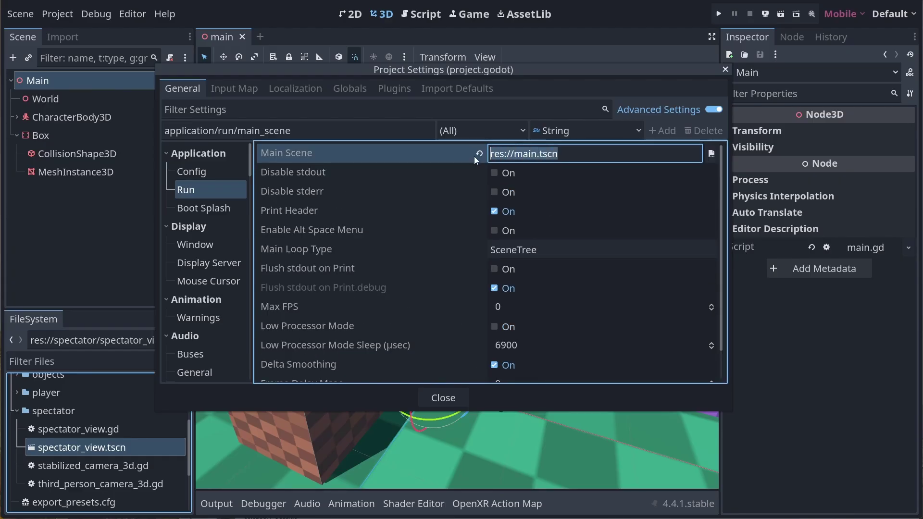
scroll(500, 165, "down", 1)
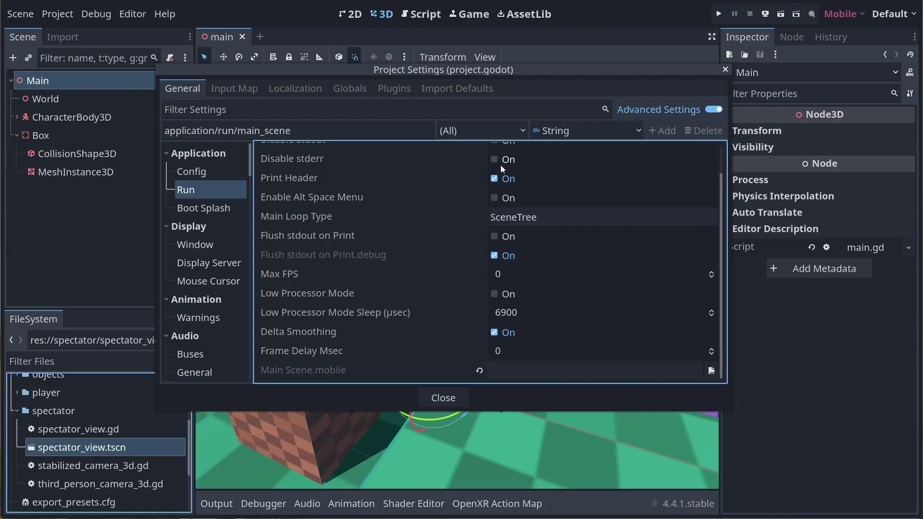
left_click(497, 375)
key("ctrl+v")
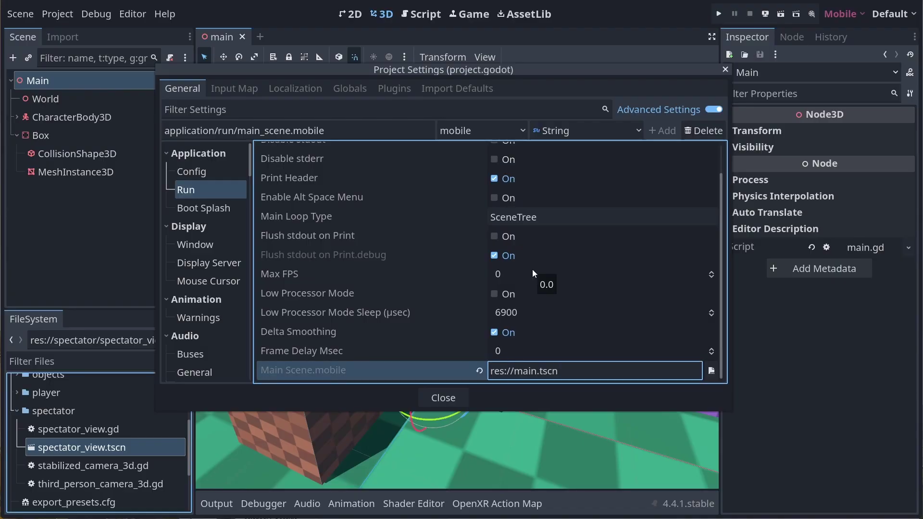
key("Return")
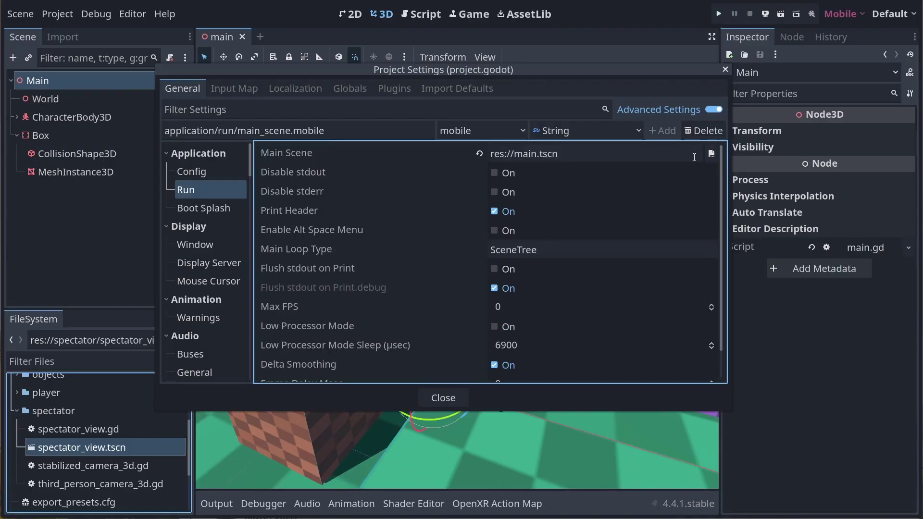
Step: Set Main Scene to res://spectator/spectator_view.tscn using the file browser
left_click(711, 154)
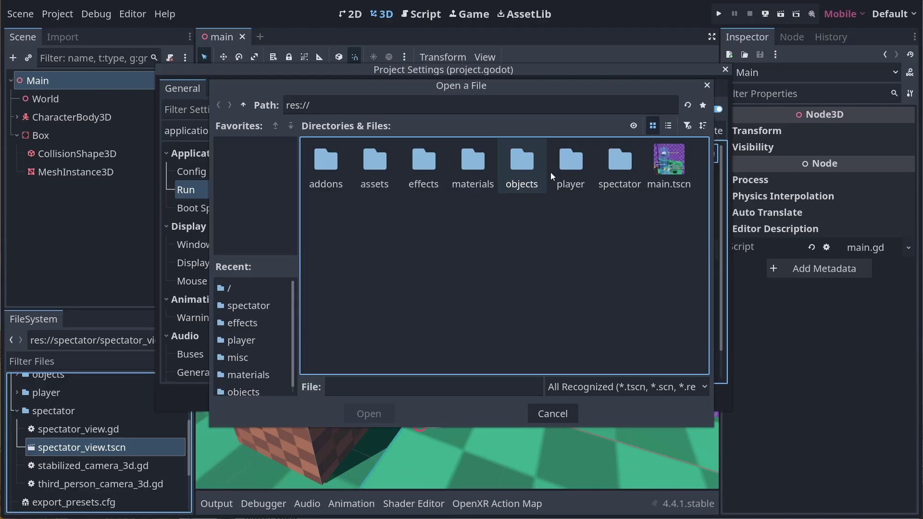
double_click(608, 165)
double_click(322, 162)
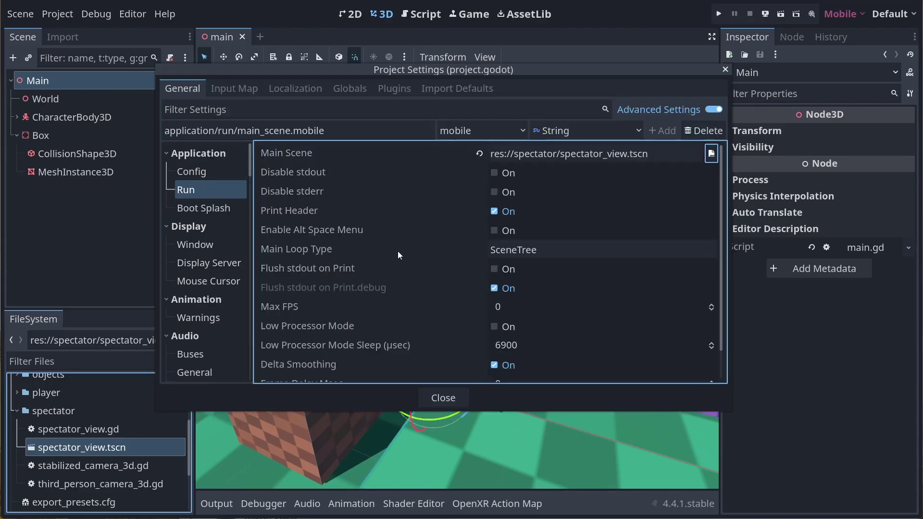
scroll(420, 226, "down", 2)
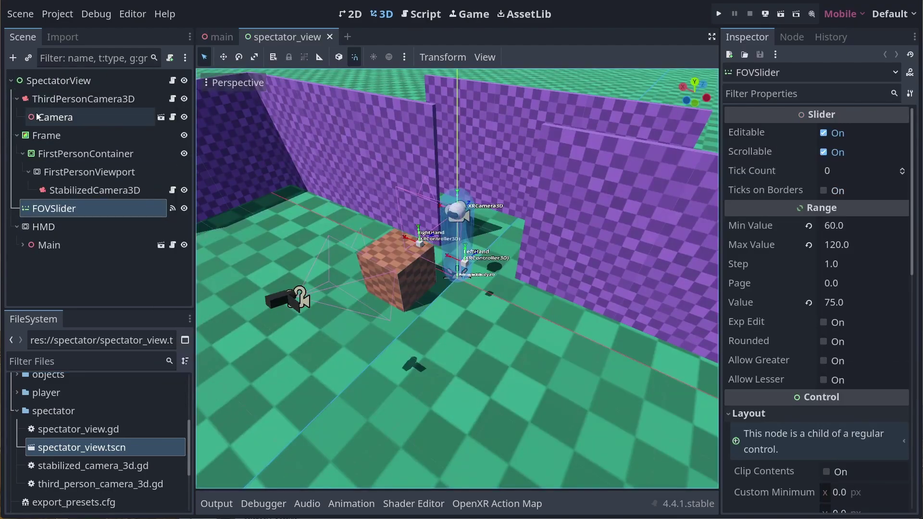
Step: Inspect the HMD viewport node and the Main instance inside it
left_click(33, 227)
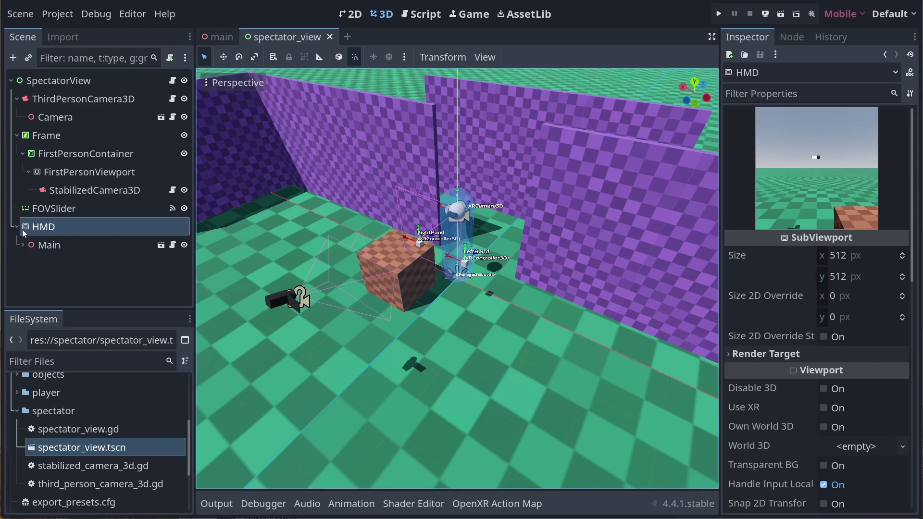
left_click(42, 246)
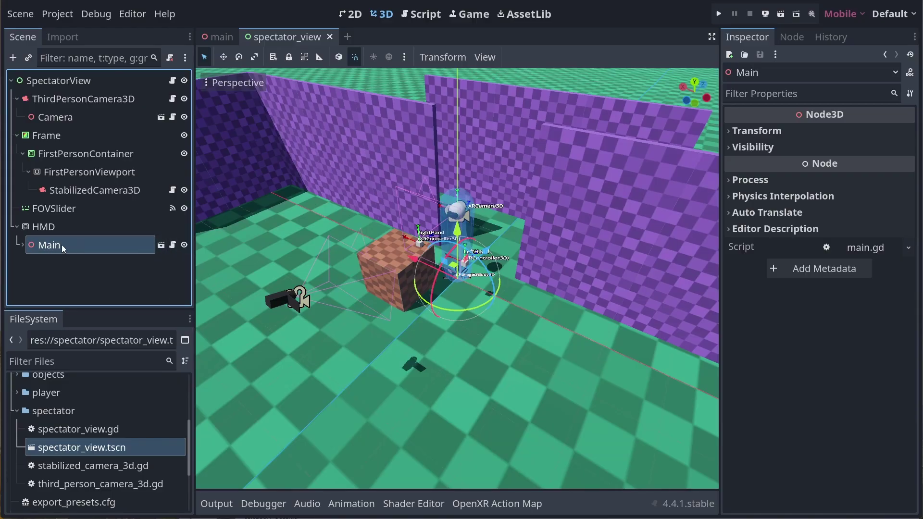
left_click(45, 227)
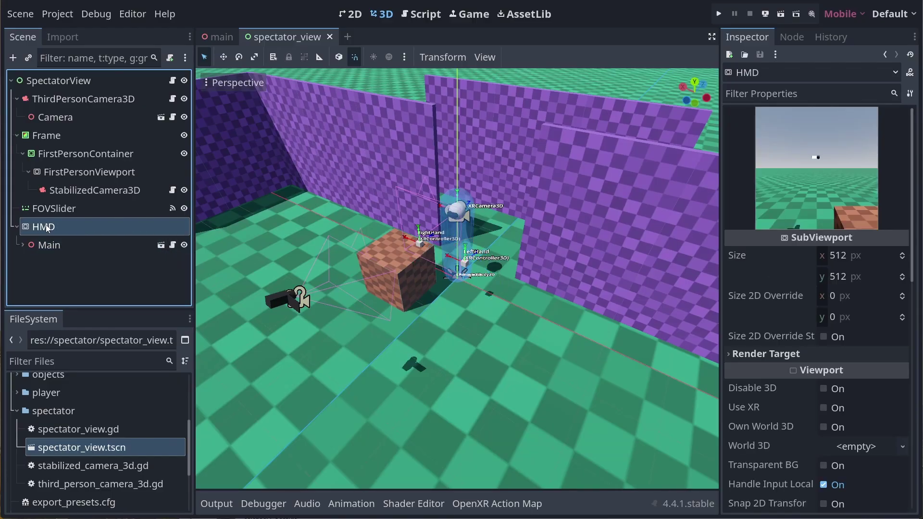
Step: Dismiss the scene picker and enable Editable Children on the Main node under HMD
left_click(29, 57)
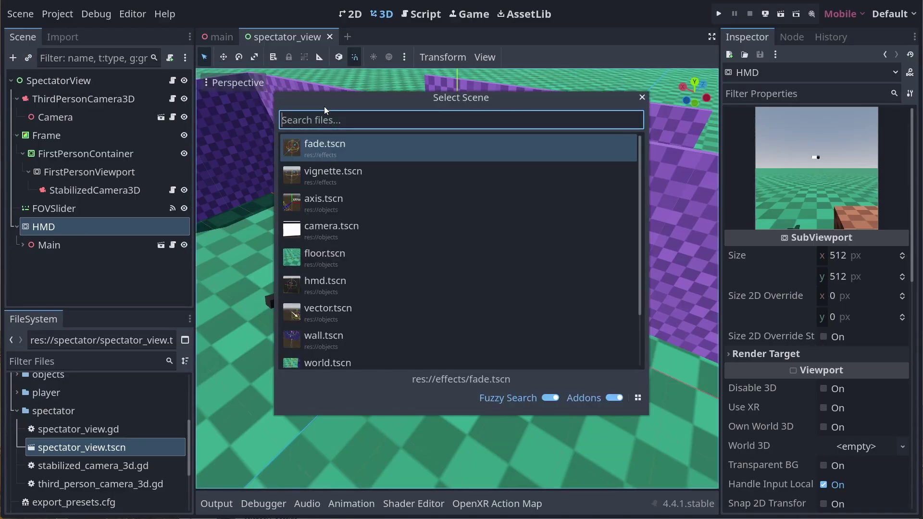
type("main")
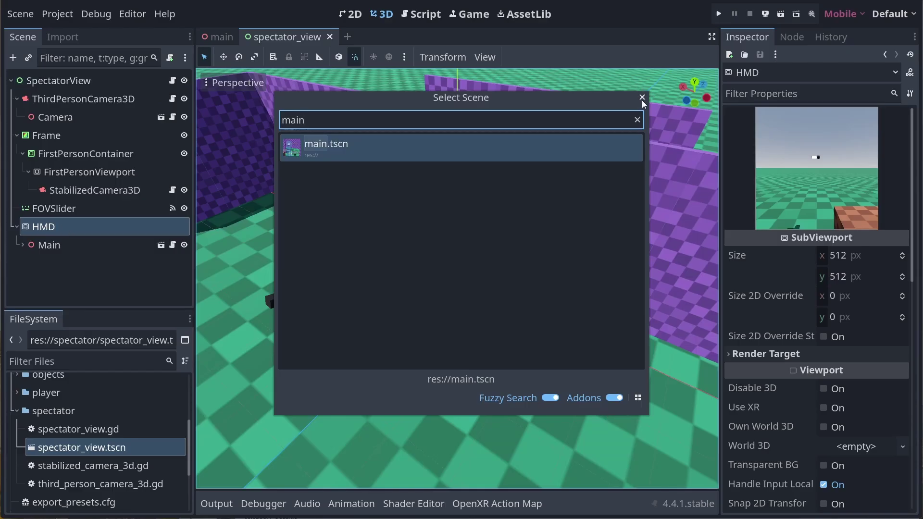
left_click(641, 99)
right_click(51, 245)
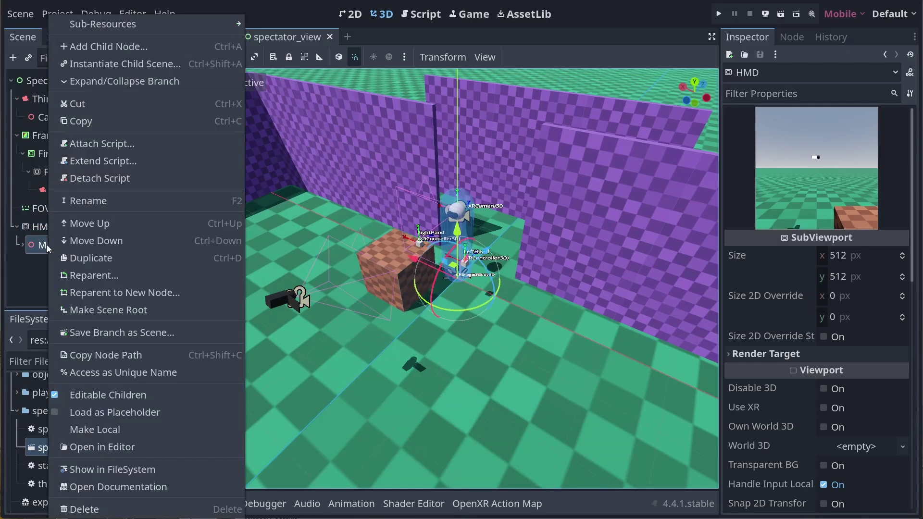
left_click(22, 244)
scroll(83, 249, "down", 2)
scroll(82, 249, "down", 4)
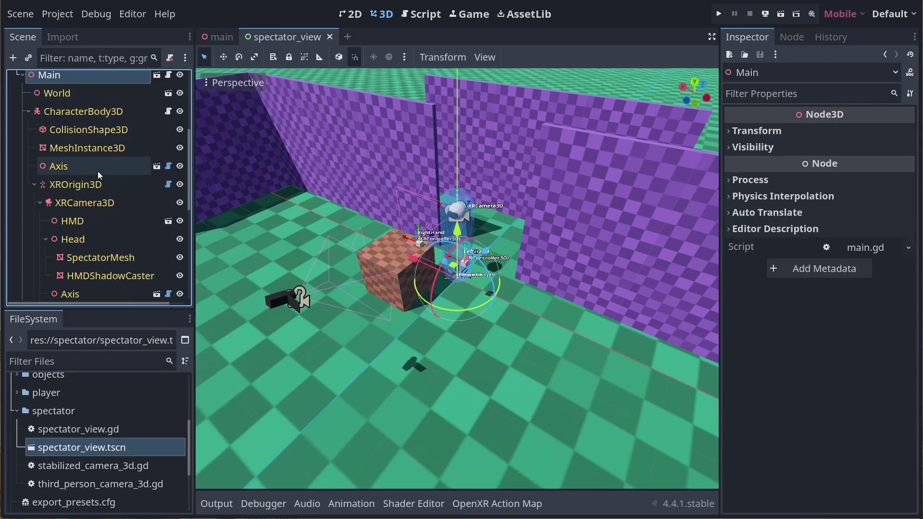
Step: Switch to the main scene tab and back, then select the SpectatorView root
left_click(216, 41)
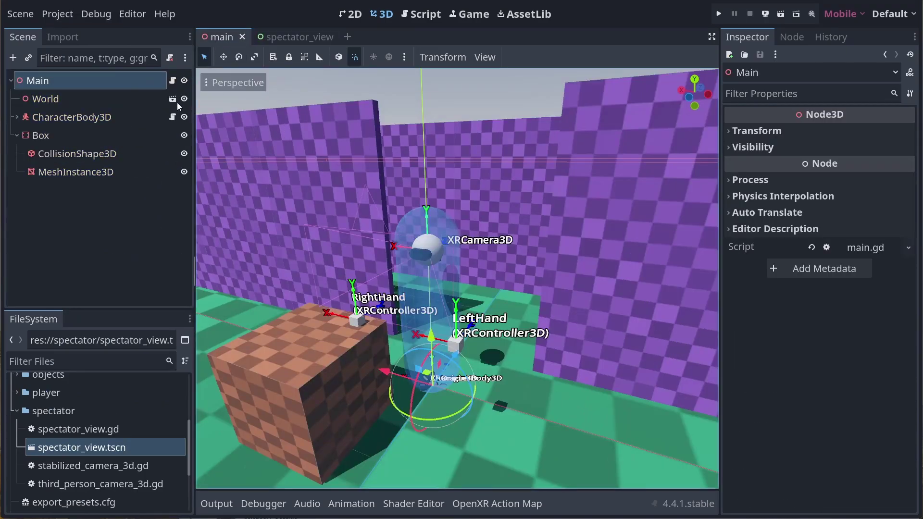
left_click(284, 37)
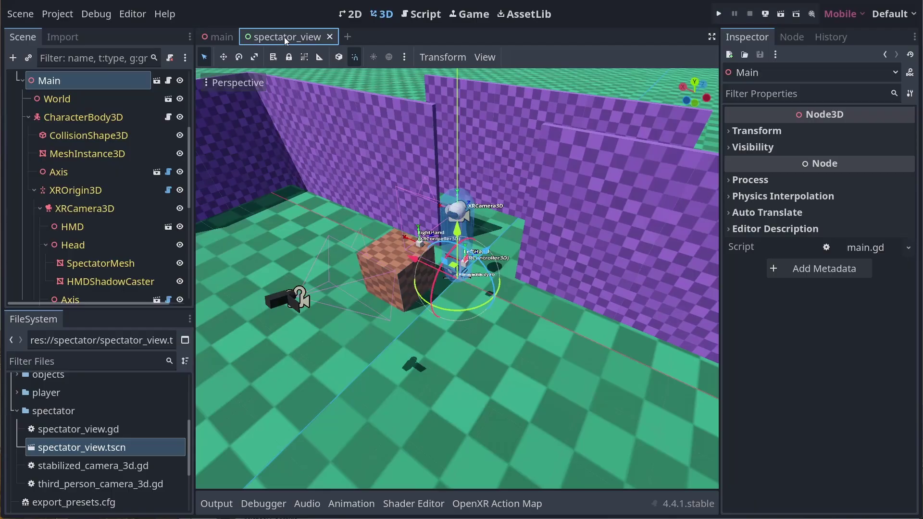
scroll(92, 199, "up", 2)
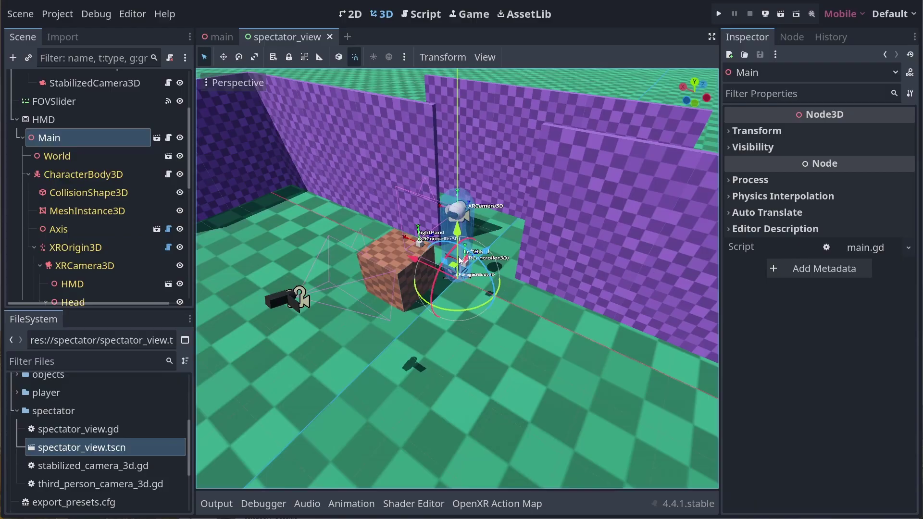
scroll(86, 188, "up", 3)
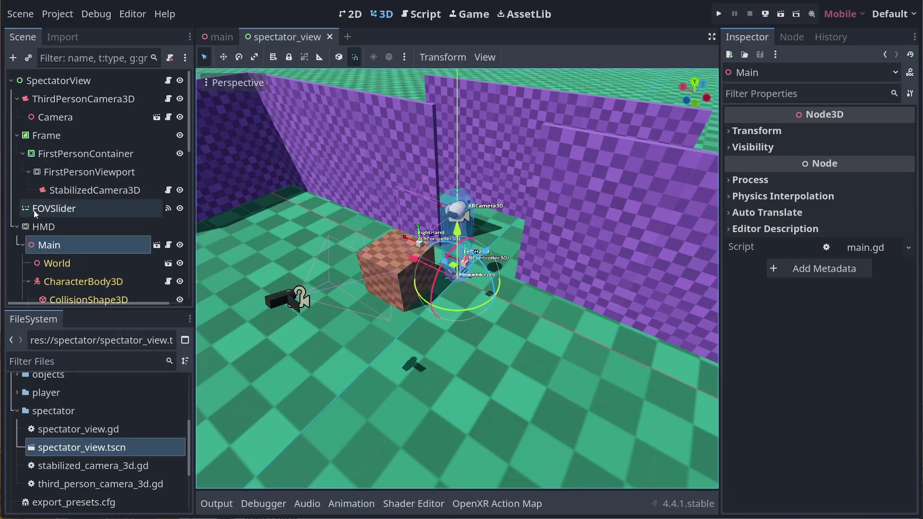
left_click(46, 82)
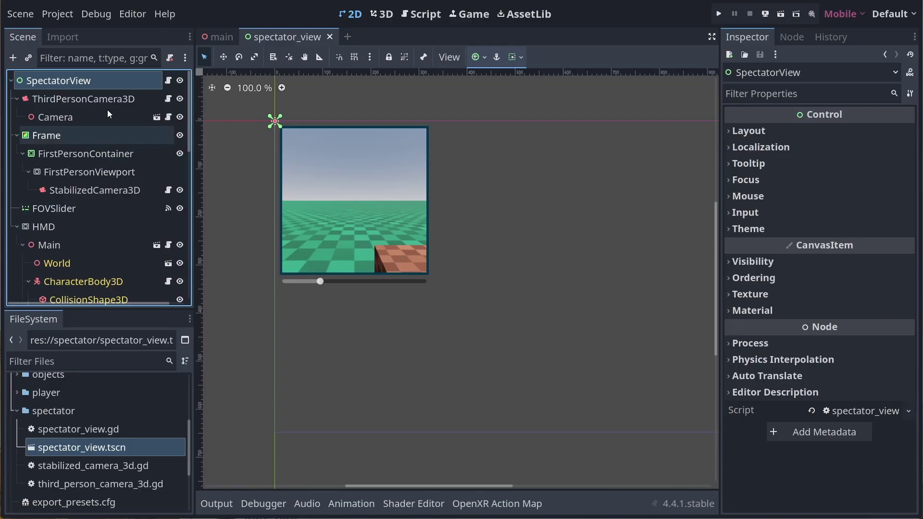
Step: Inspect ThirdPersonCamera3D's Head look-at target, orbiting the view and checking World
left_click(100, 101)
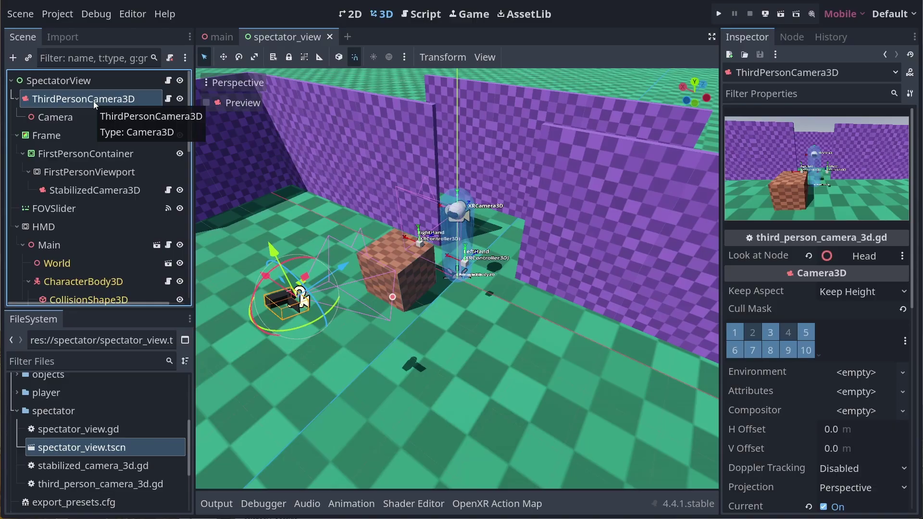
mouse_move(331, 285)
middle_mouse_down()
mouse_move(273, 192)
mouse_move(292, 217)
middle_mouse_up()
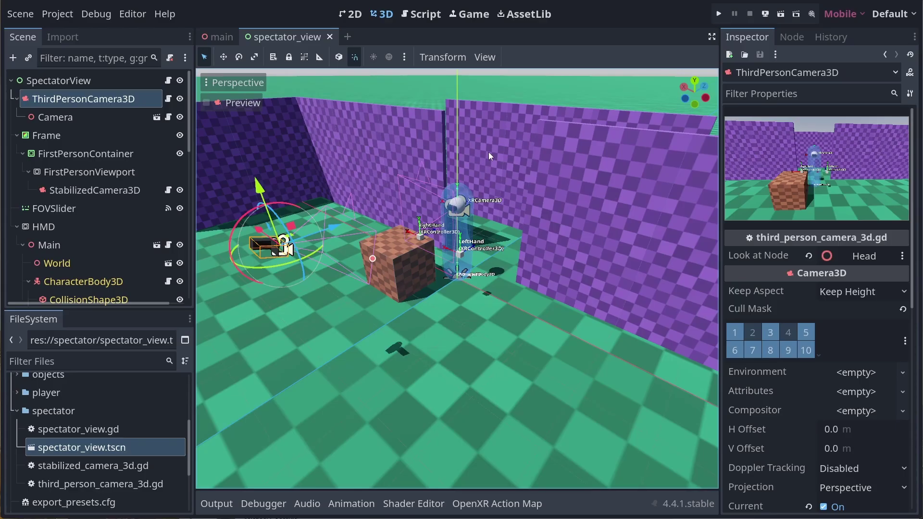
left_click(56, 263)
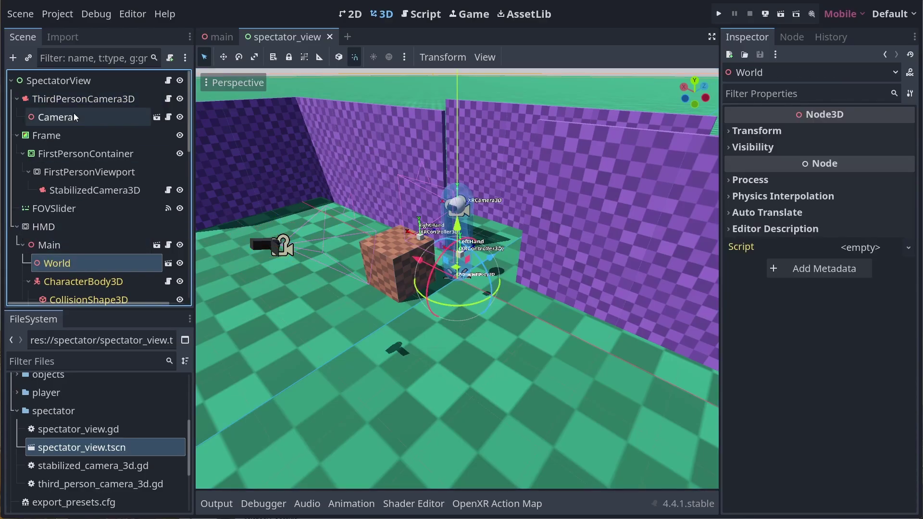
left_click(51, 98)
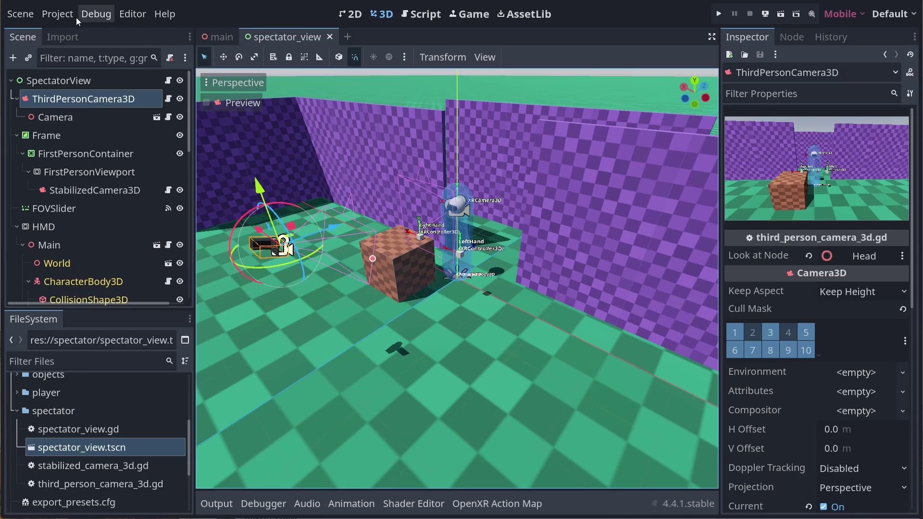
left_click(58, 14)
left_click(101, 30)
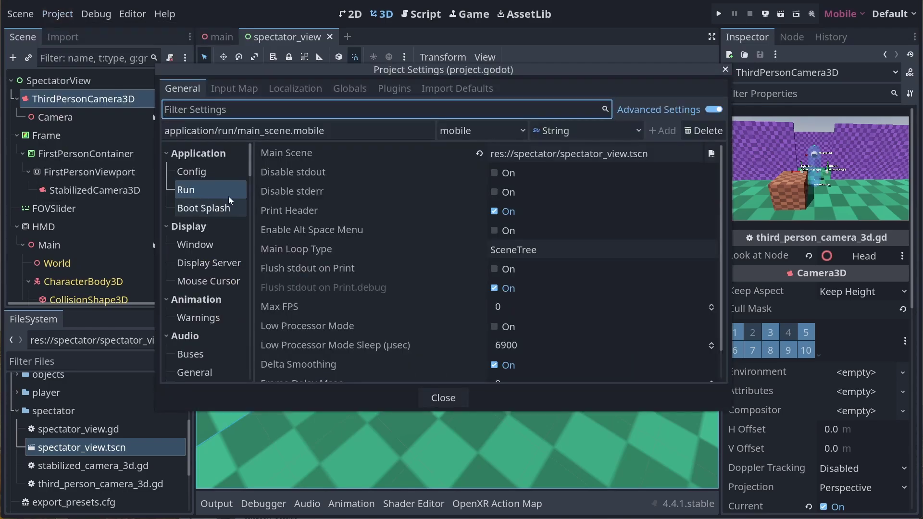
left_click_drag(248, 160, 248, 322)
scroll(243, 322, "down", 5)
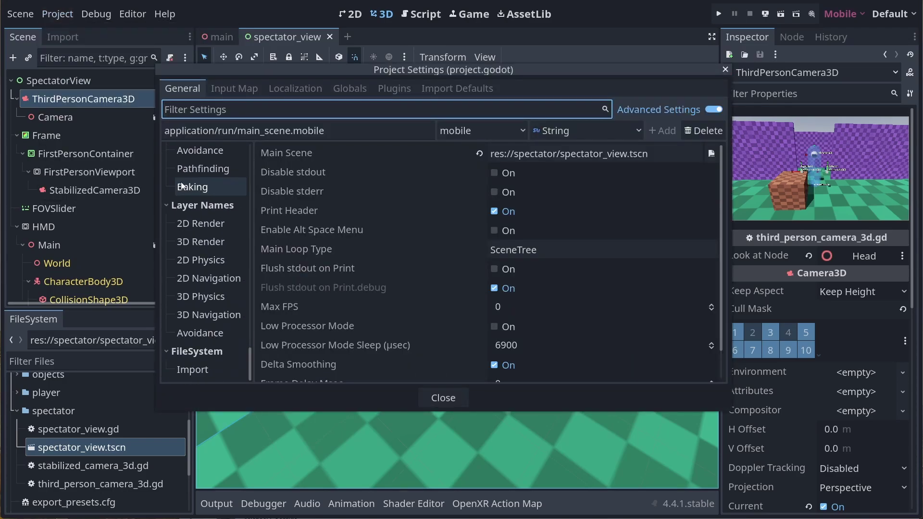
left_click(188, 242)
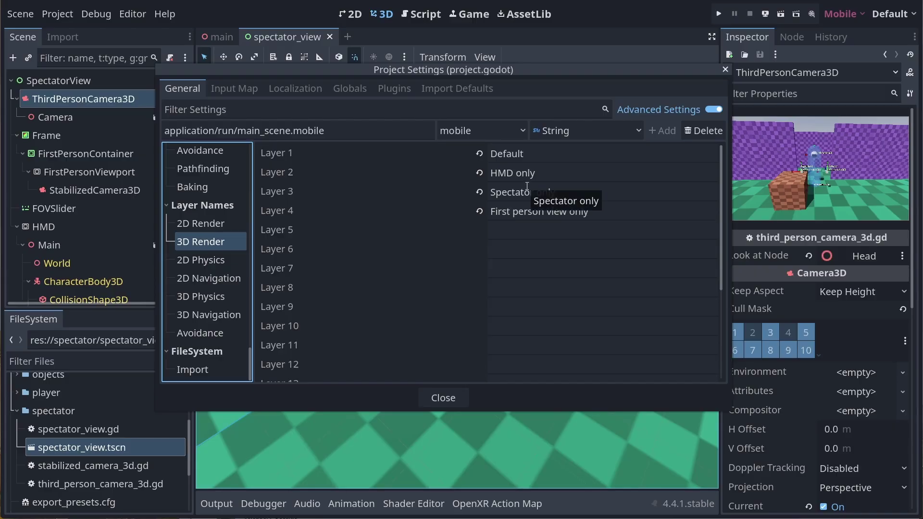
left_click(541, 172)
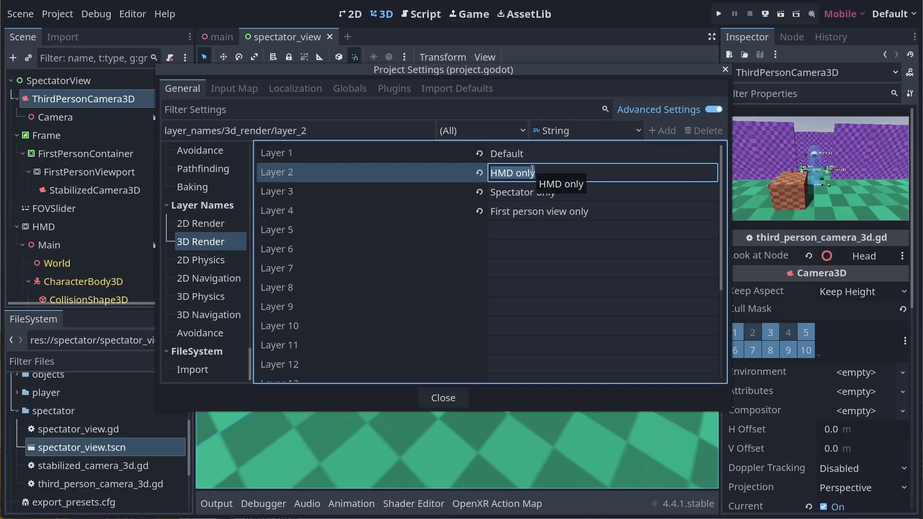
left_click(525, 192)
left_click(525, 192)
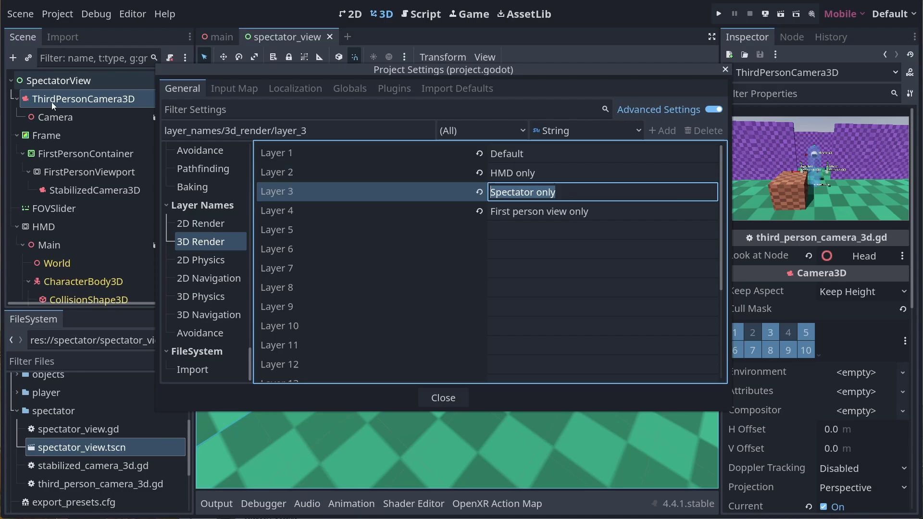
left_click(581, 211)
left_click_drag(545, 211, 474, 208)
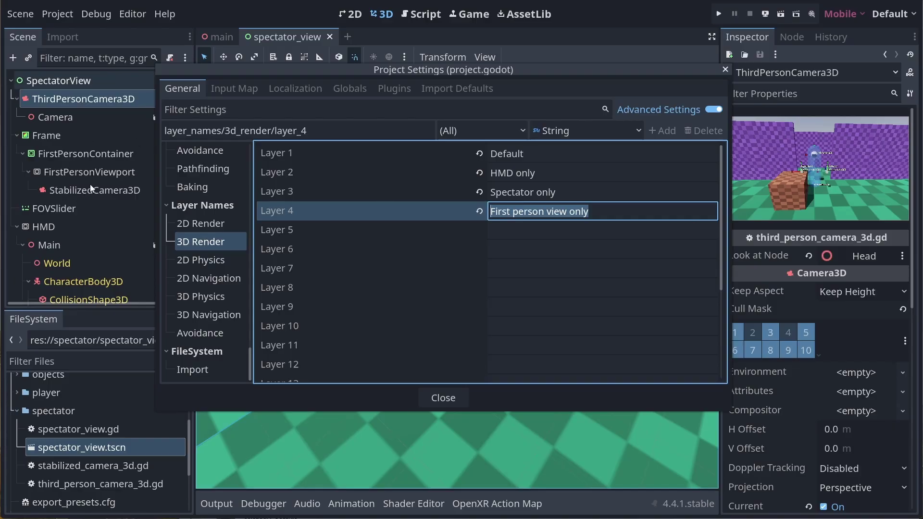
key("Escape")
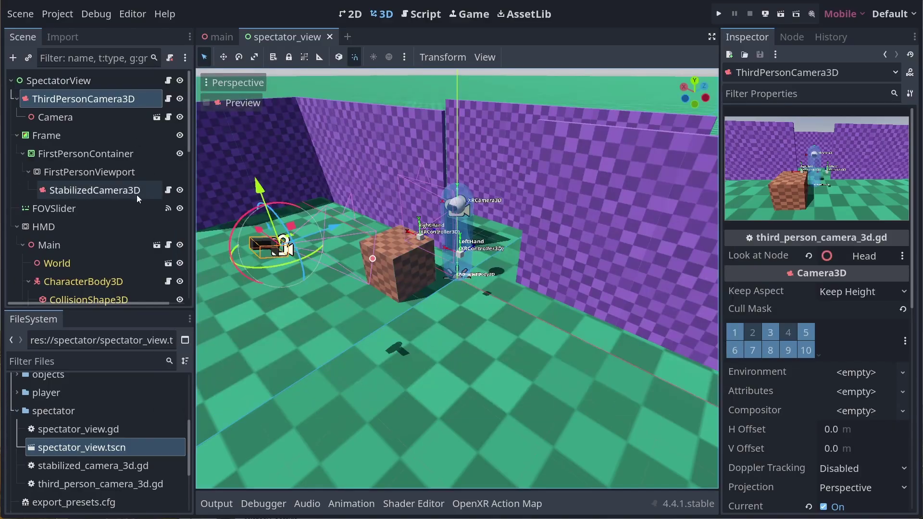
left_click(212, 40)
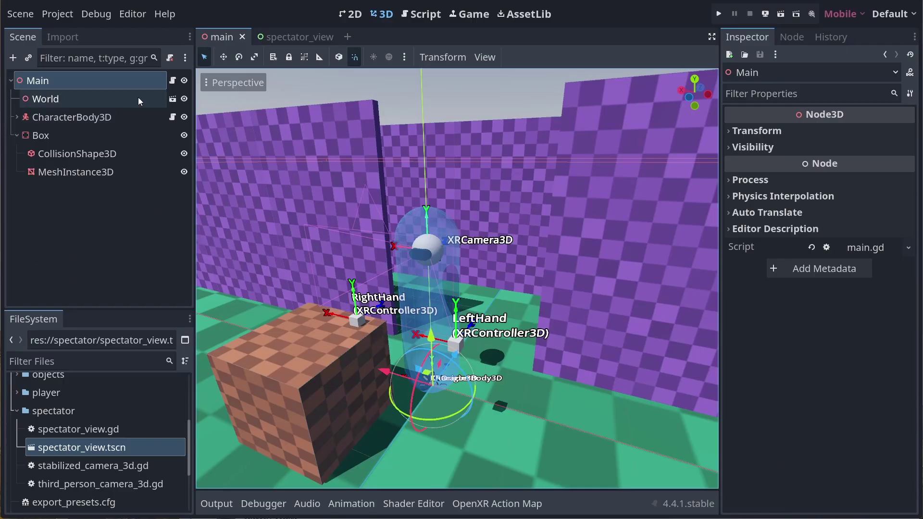
left_click(16, 118)
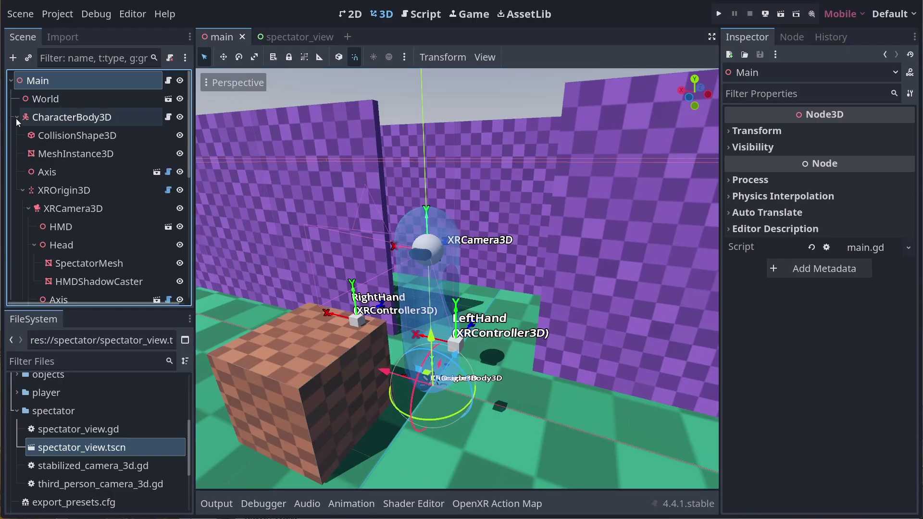
left_click(60, 209)
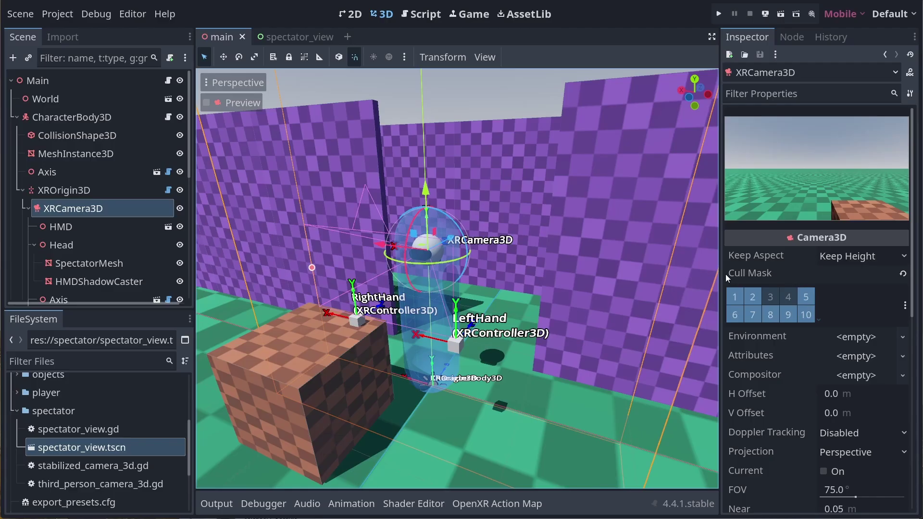
left_click(907, 311)
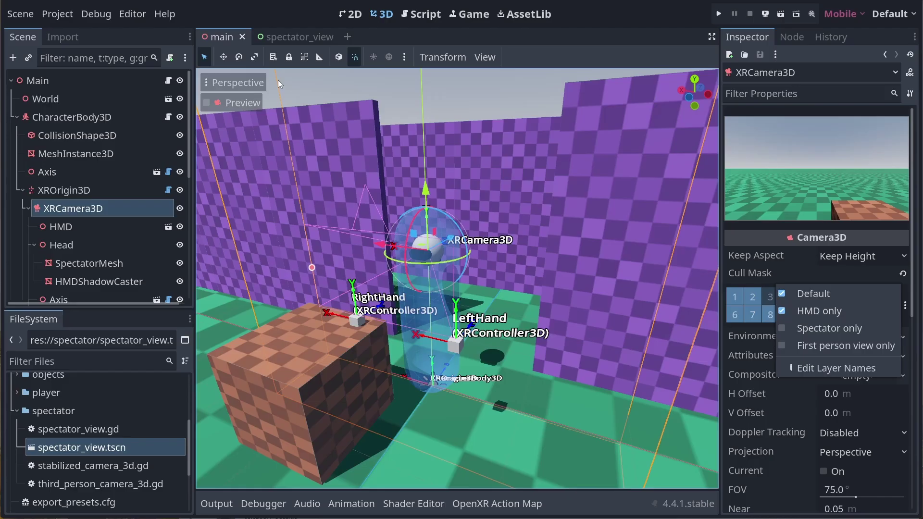
left_click(299, 35)
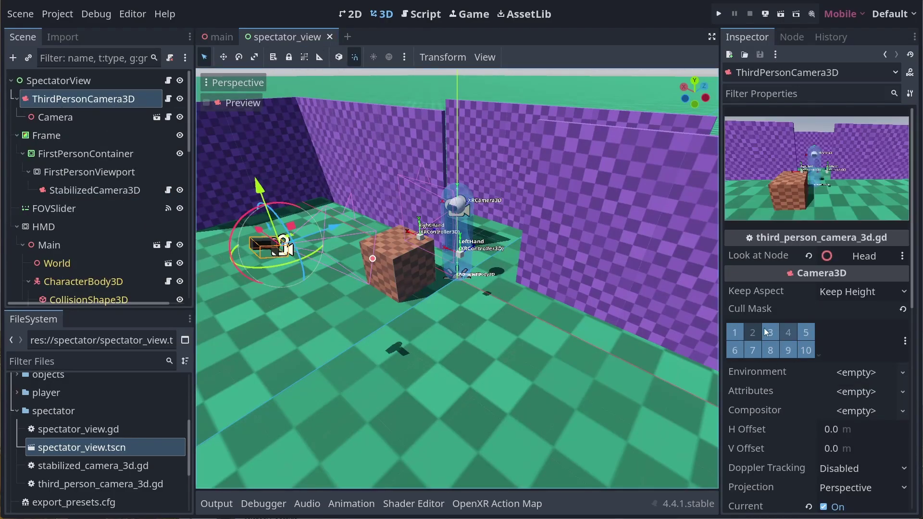
Step: Check the camera cull masks: StabilizedCamera3D renders only Default and First person view only
left_click(905, 341)
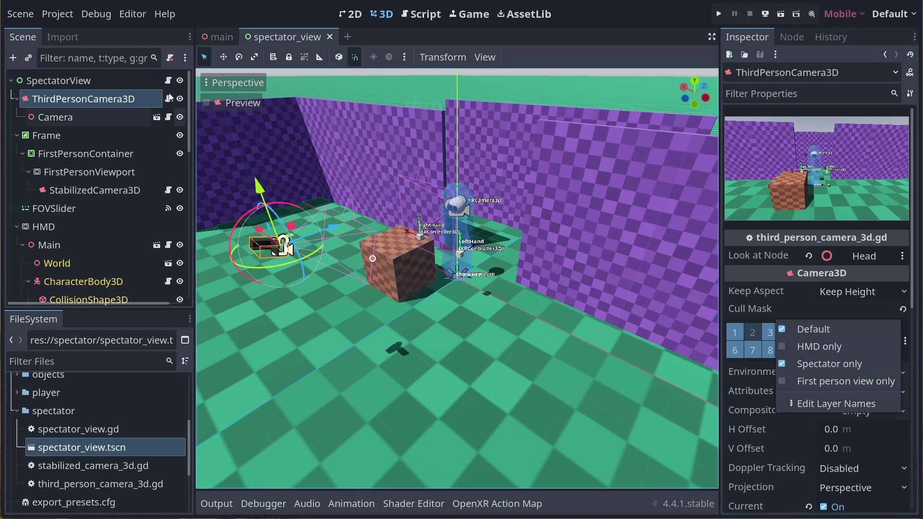
left_click(95, 190)
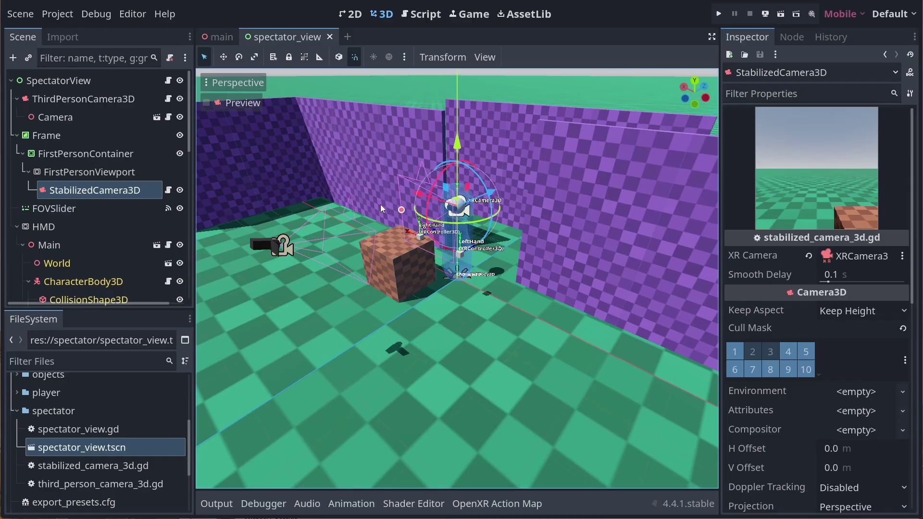
left_click(905, 360)
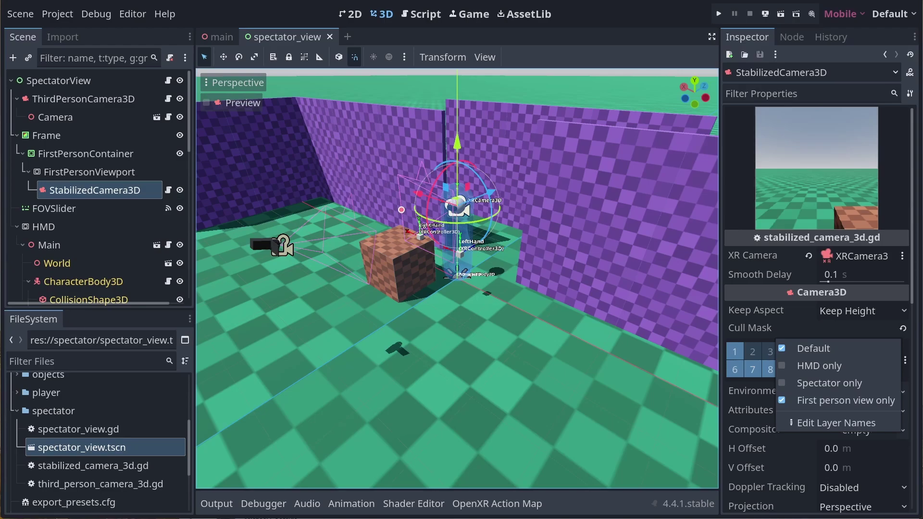
left_click(55, 117)
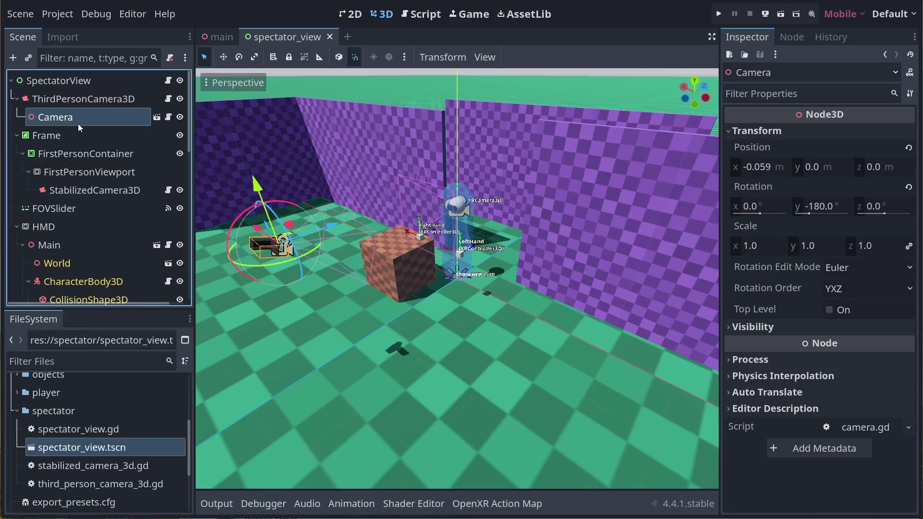
left_click(156, 118)
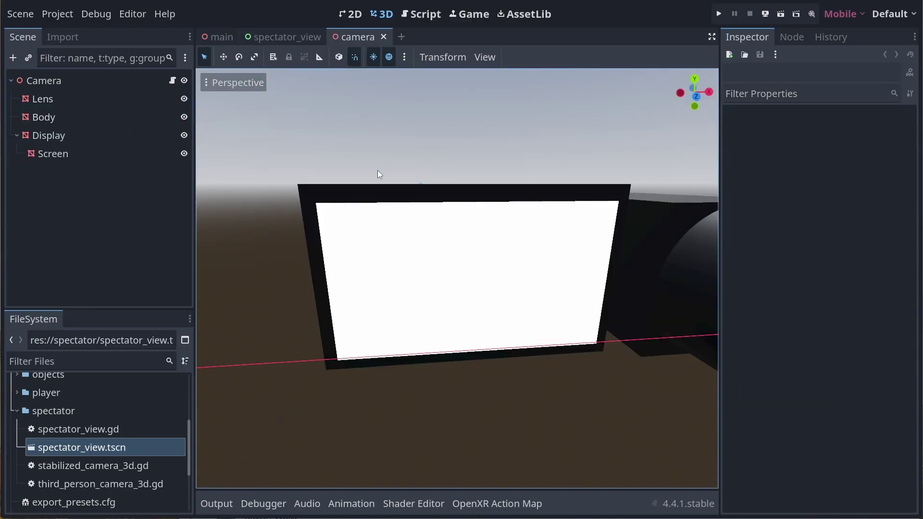
scroll(378, 186, "down", 2)
mouse_move(378, 185)
middle_mouse_down()
mouse_move(300, 196)
mouse_move(369, 202)
middle_mouse_up()
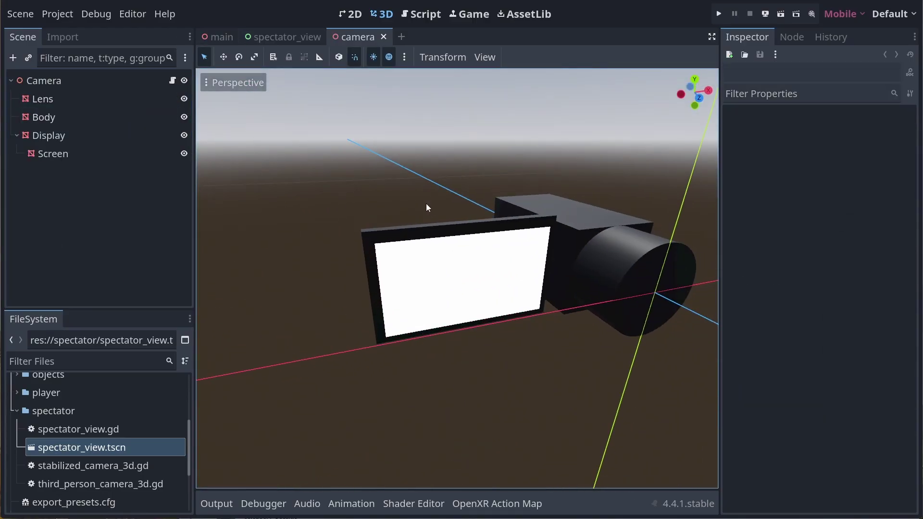
left_click(56, 83)
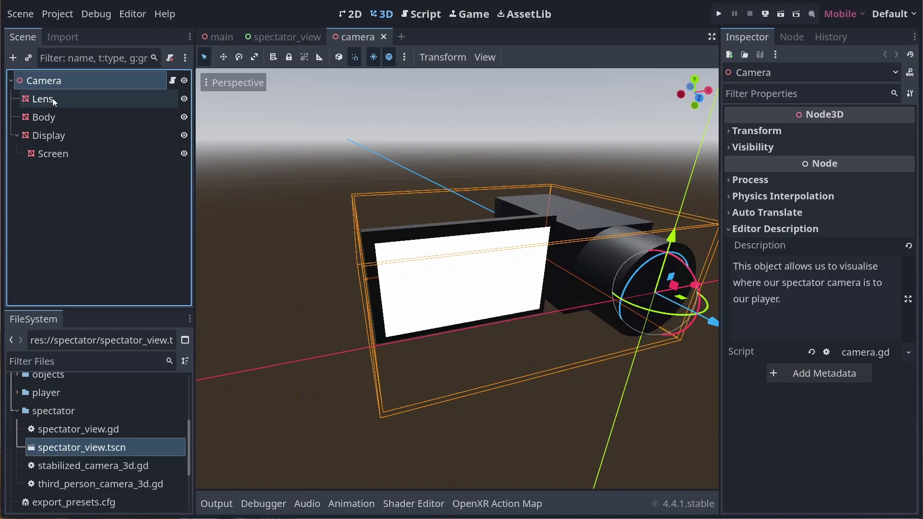
left_click(53, 98)
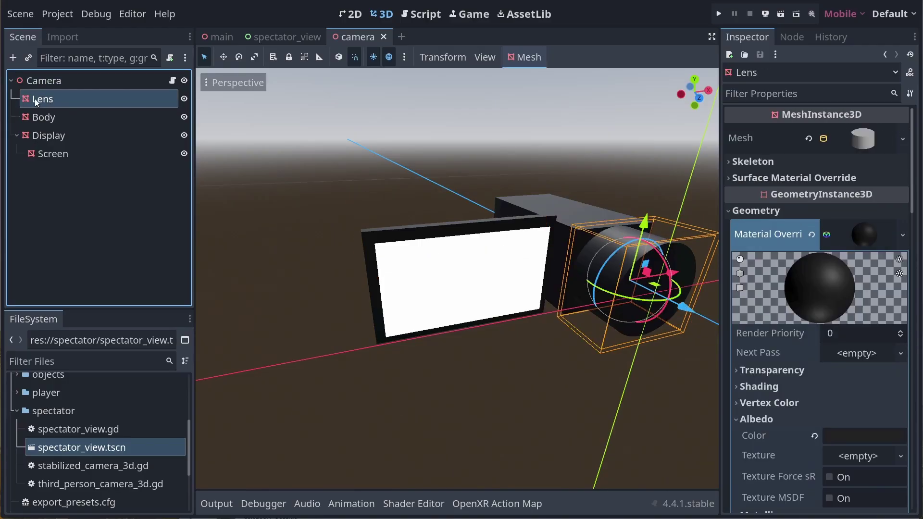
scroll(756, 352, "down", 10)
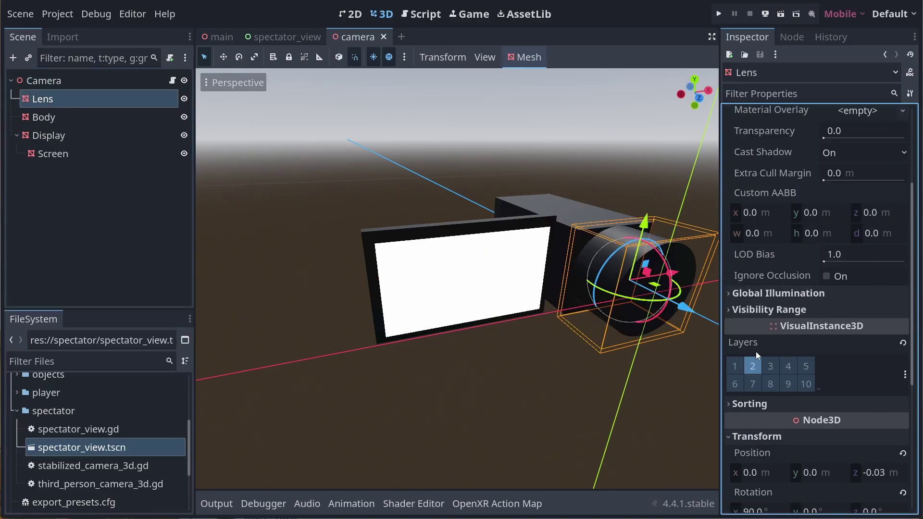
left_click(905, 375)
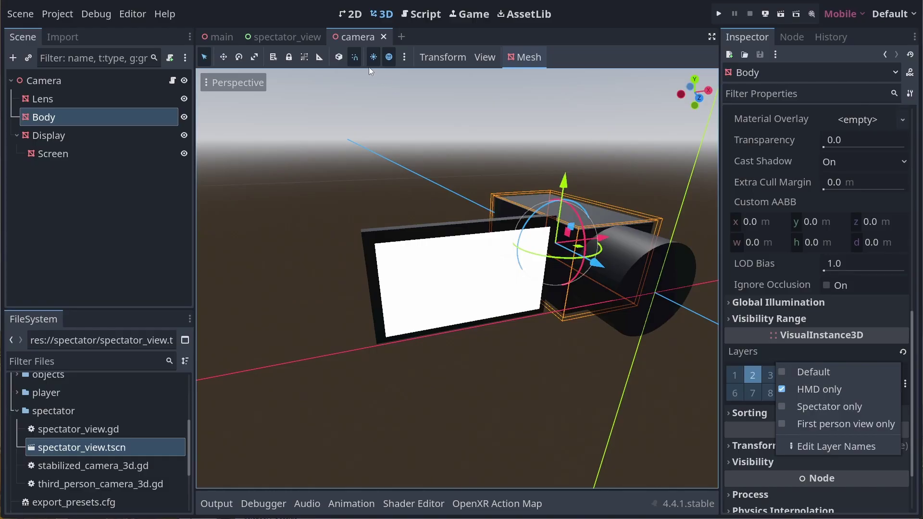
Step: Back in spectator_view, confirm ThirdPersonCamera3D targets Head and open third_person_camera_3d.gd
left_click(382, 37)
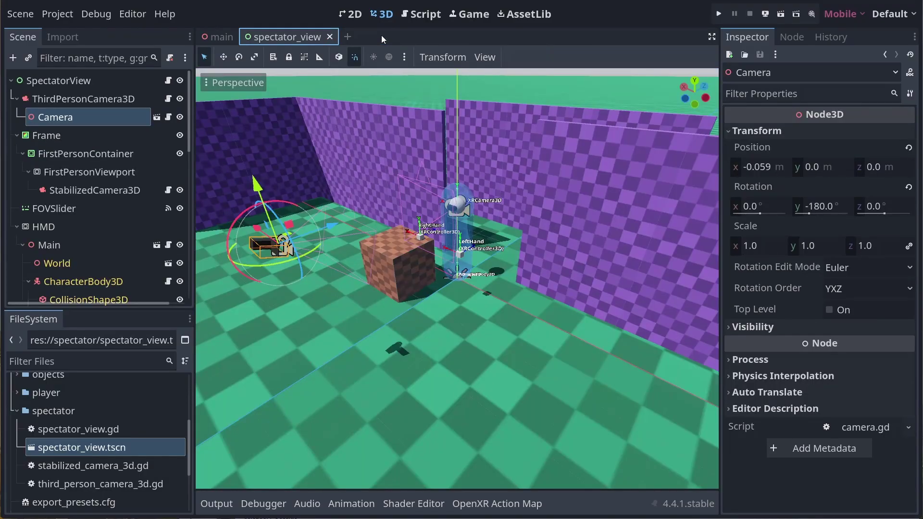
left_click(156, 100)
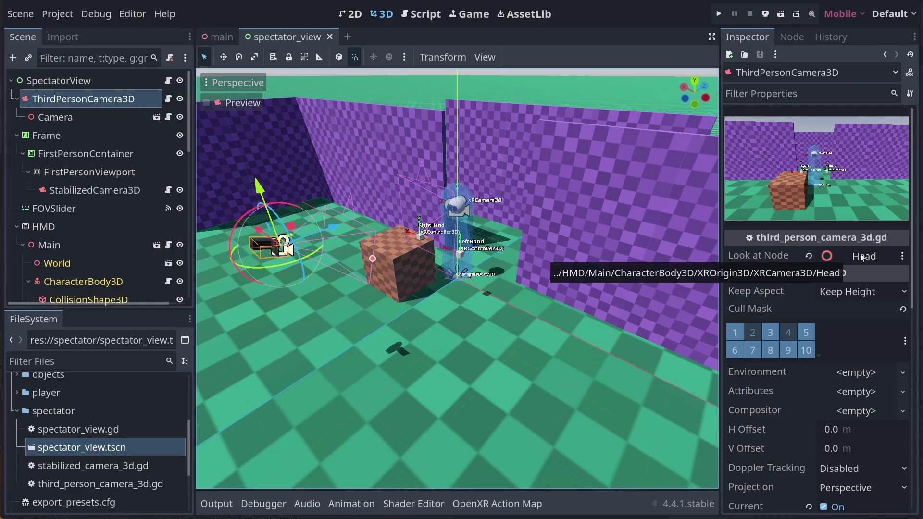
scroll(116, 255, "down", 3)
scroll(116, 256, "down", 5)
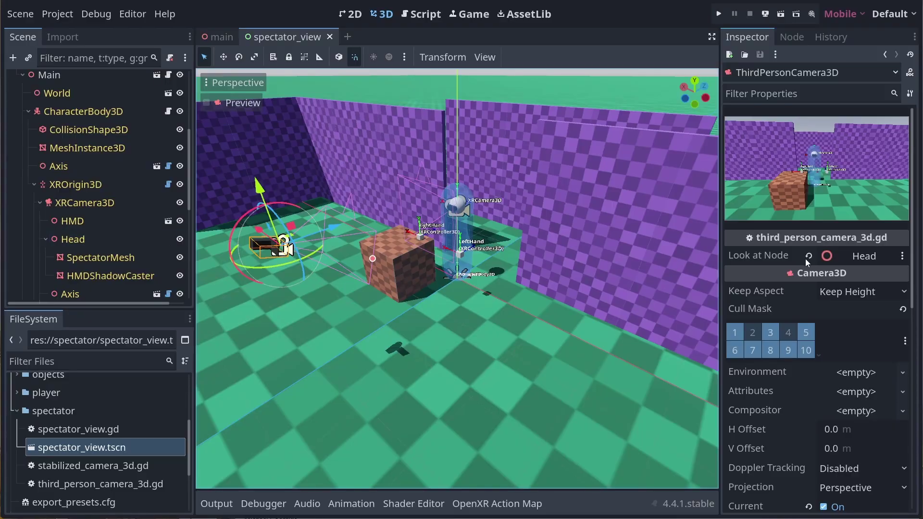
scroll(143, 142, "up", 8)
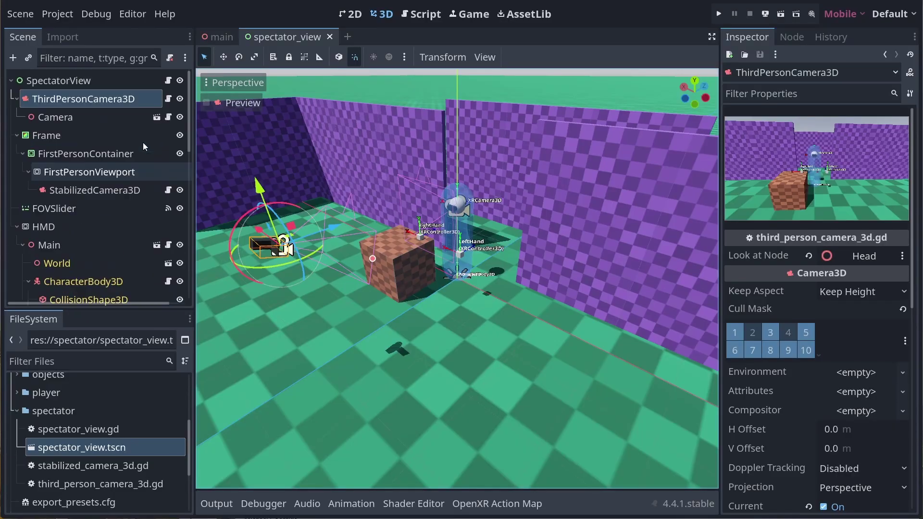
left_click(168, 95)
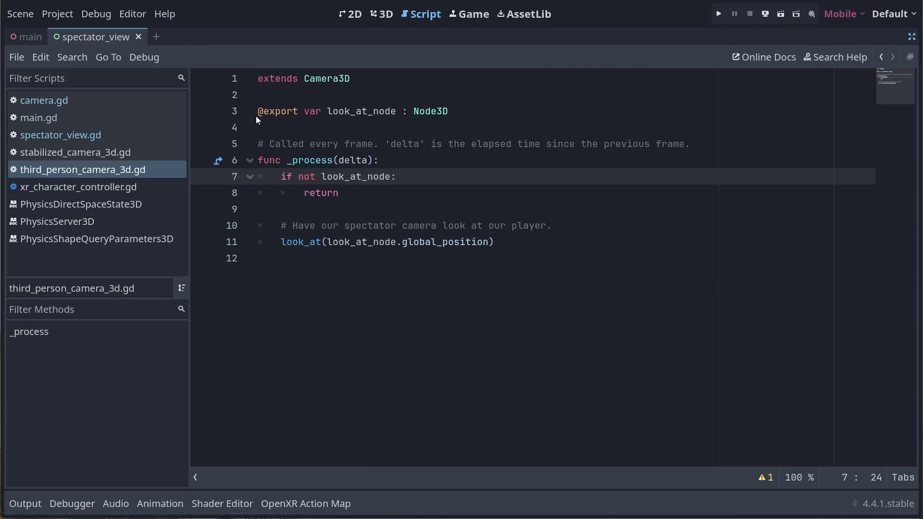
Step: Highlight the look_at_node export, early return and look_at call, then return to 2D
left_click_drag(489, 104, 242, 112)
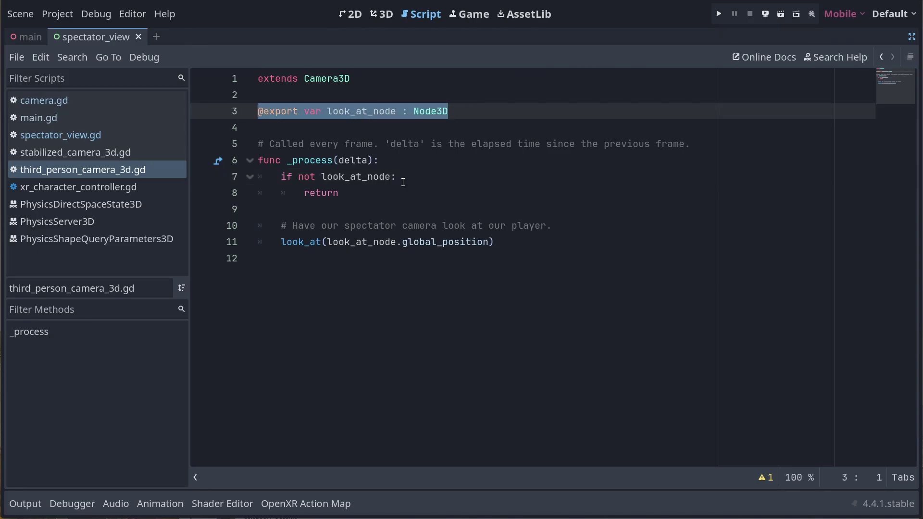
left_click_drag(392, 196, 197, 176)
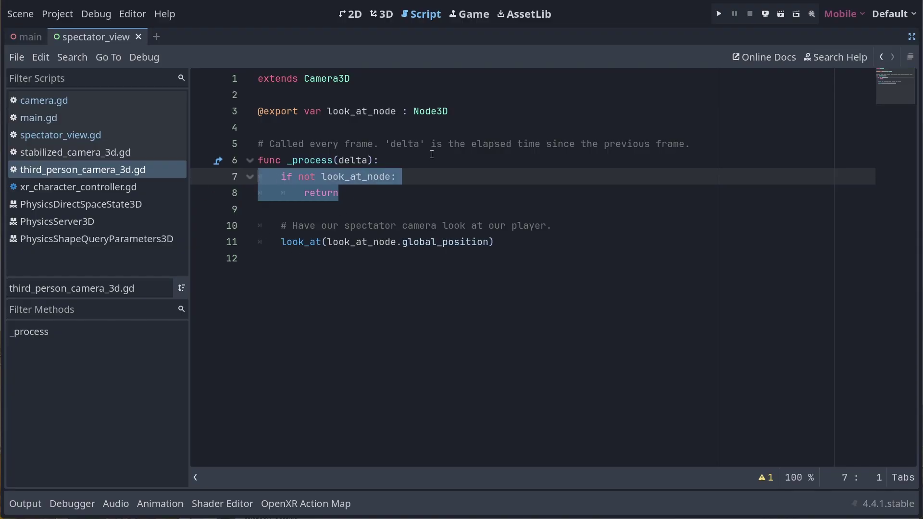
left_click_drag(506, 242, 245, 242)
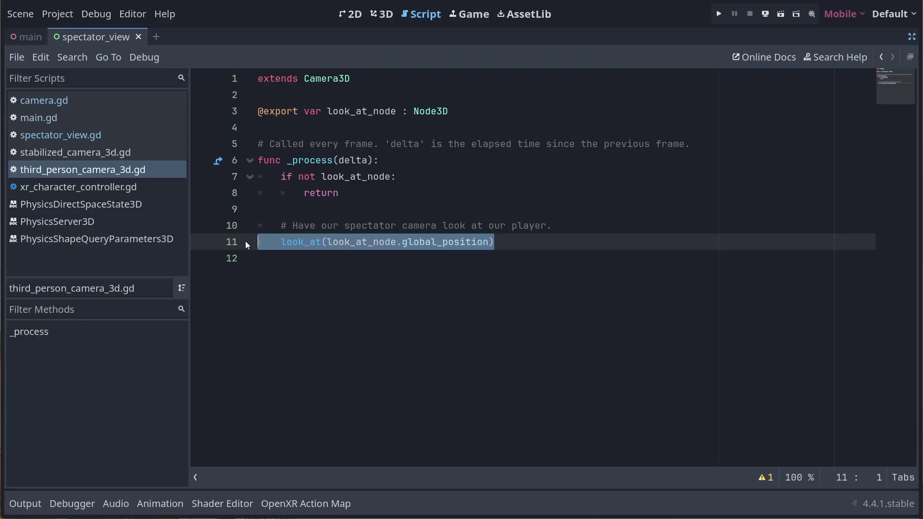
key("ctrl+F1")
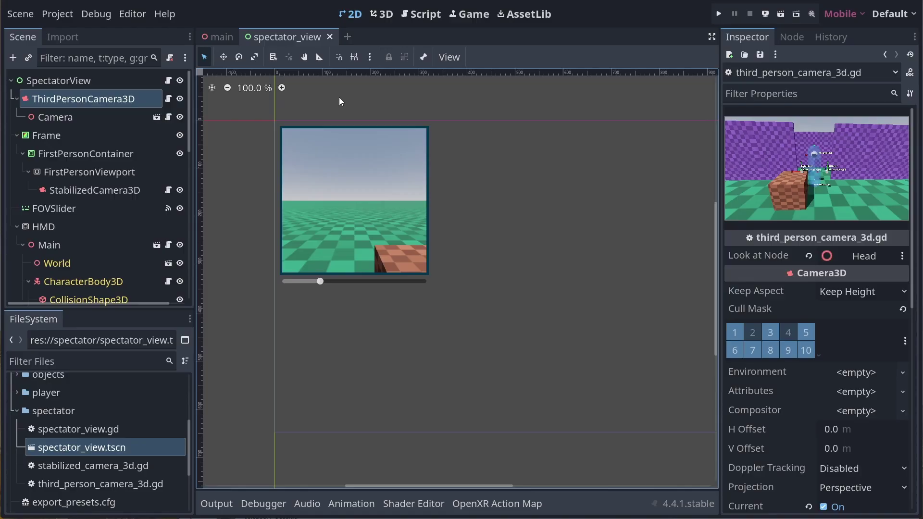
Step: Inspect the Frame, FirstPersonContainer, FirstPersonViewport and StabilizedCamera3D nodes in turn
left_click(46, 135)
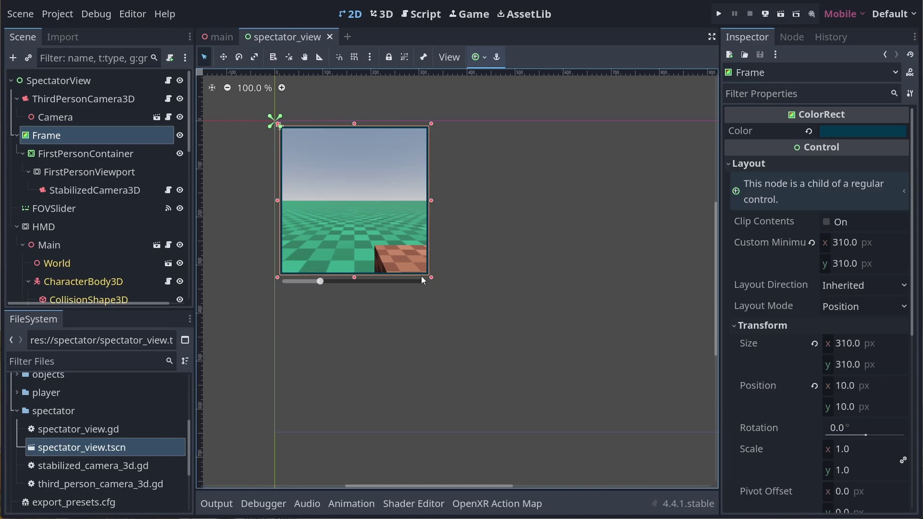
left_click(94, 156)
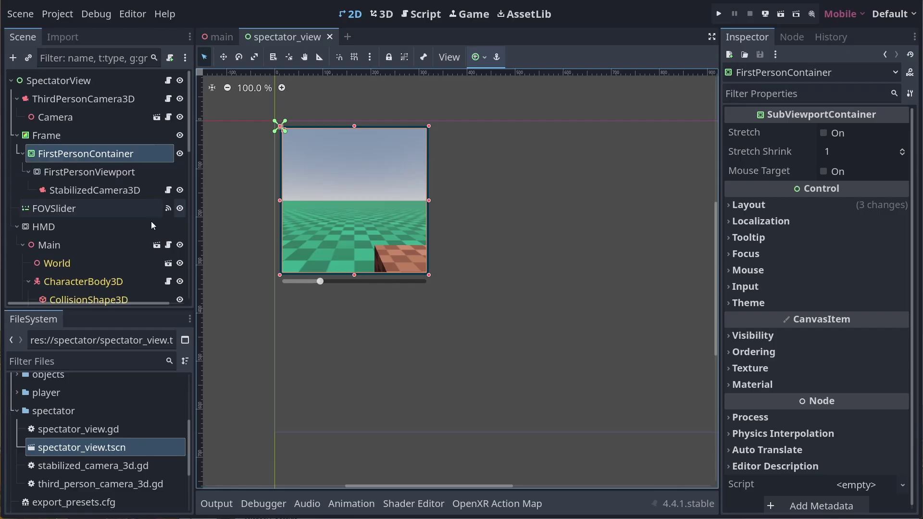
left_click(45, 173)
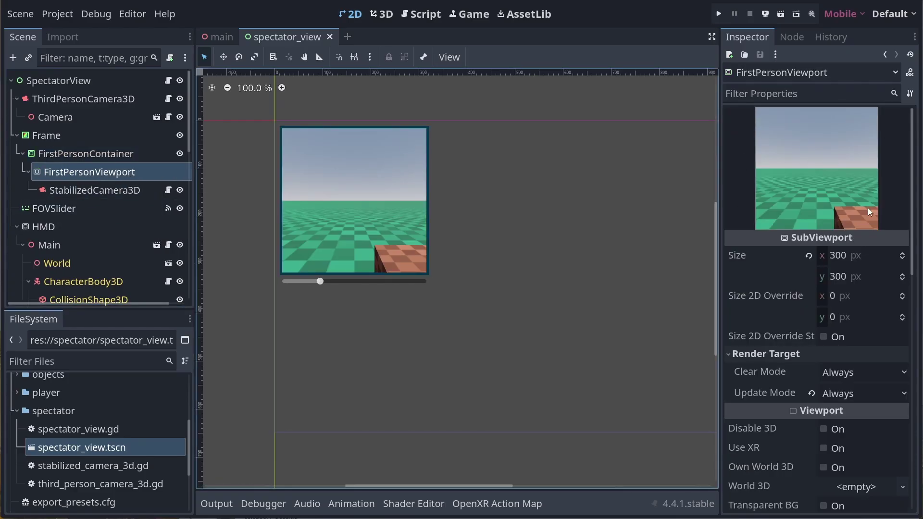
left_click(73, 190)
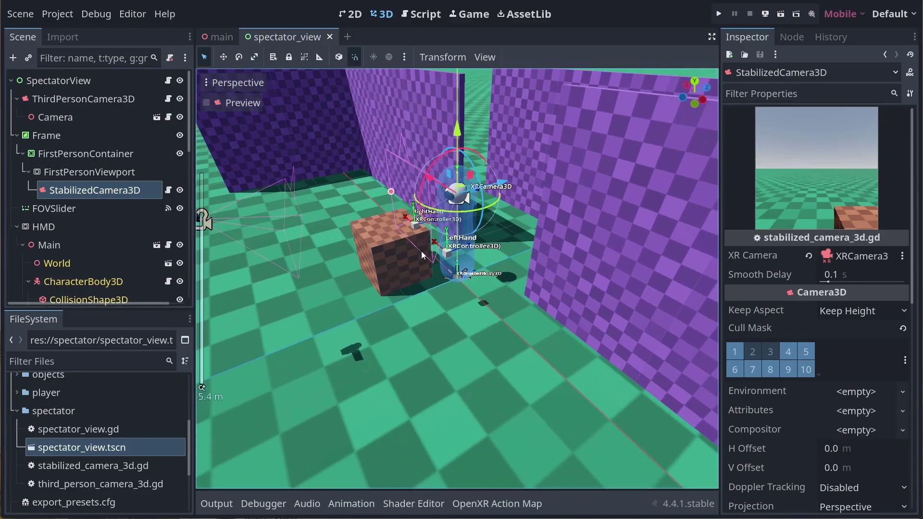
Step: Orbit toward XRCamera3D, inspect that node, then reselect StabilizedCamera3D
middle_click_drag(421, 251, 450, 204)
scroll(451, 204, "up", 3)
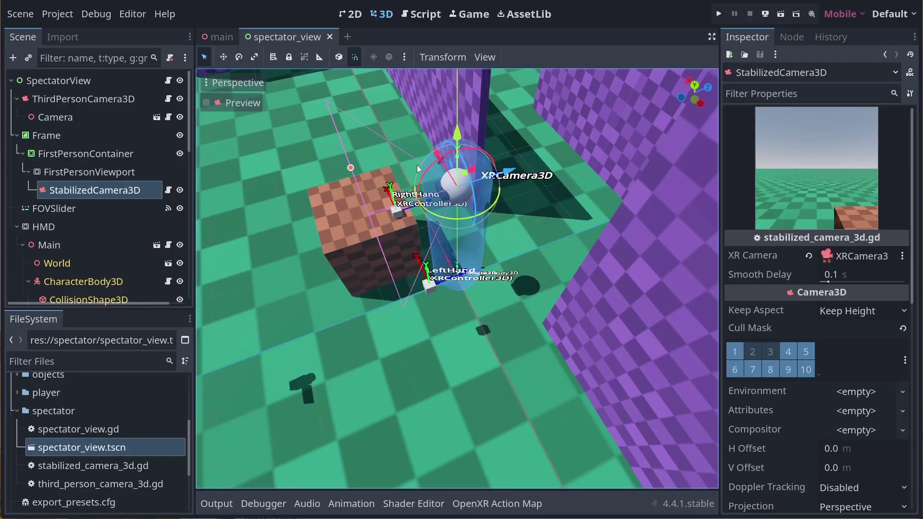
scroll(52, 245, "down", 2)
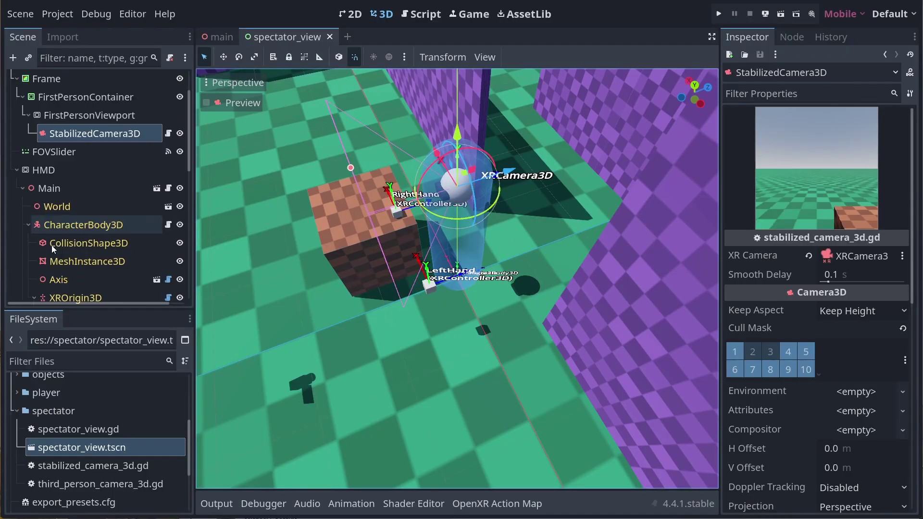
scroll(51, 245, "down", 1)
left_click(86, 288)
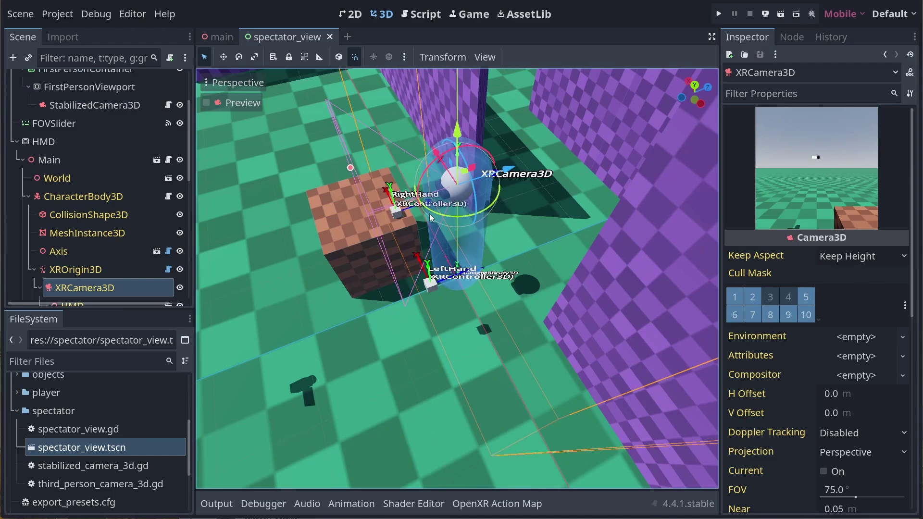
middle_click_drag(431, 218, 403, 210)
left_click(137, 106)
scroll(141, 110, "up", 1)
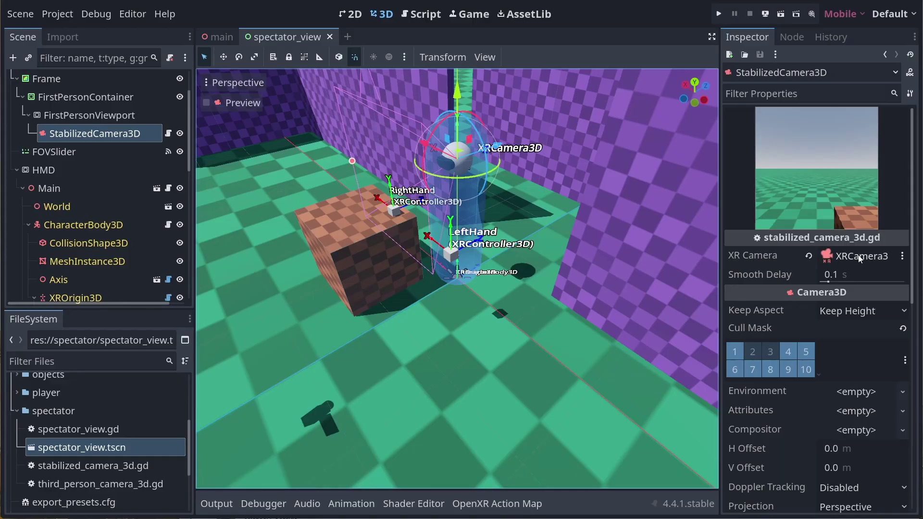
scroll(121, 285, "down", 1)
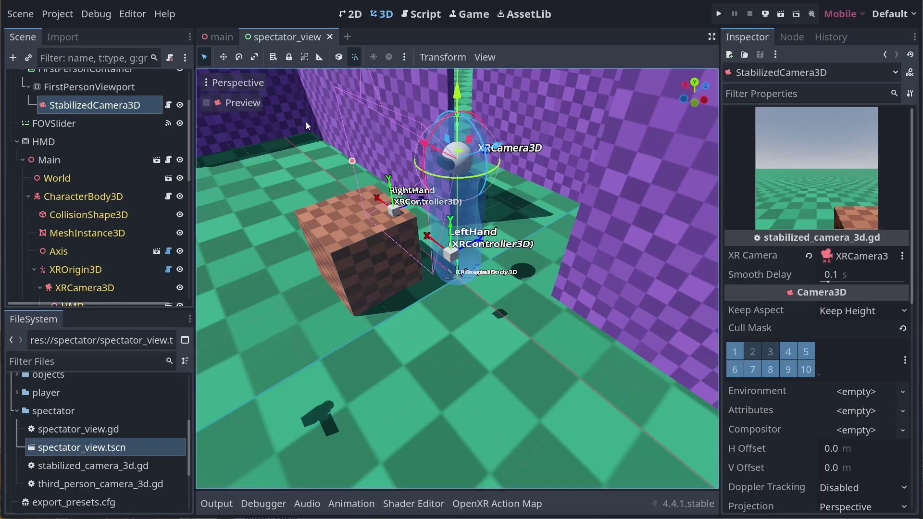
left_click(169, 107)
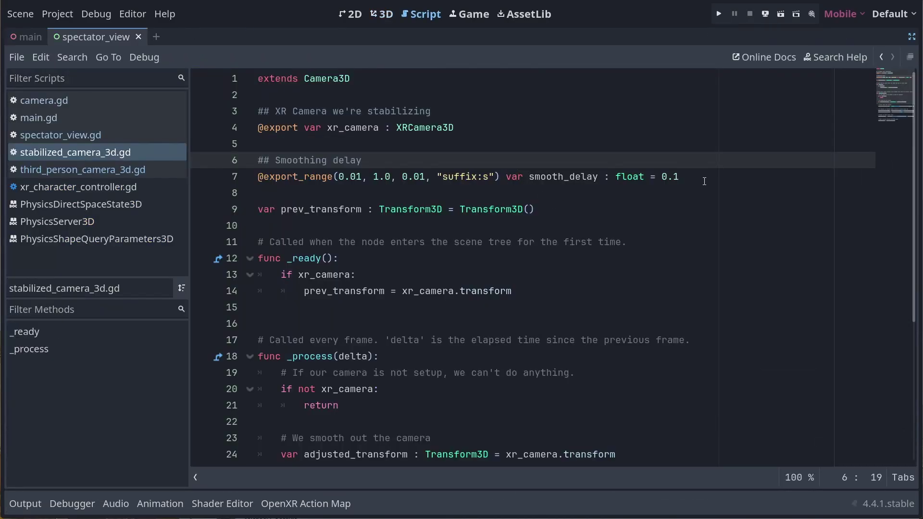
left_click_drag(704, 181, 233, 111)
left_click_drag(535, 209, 241, 209)
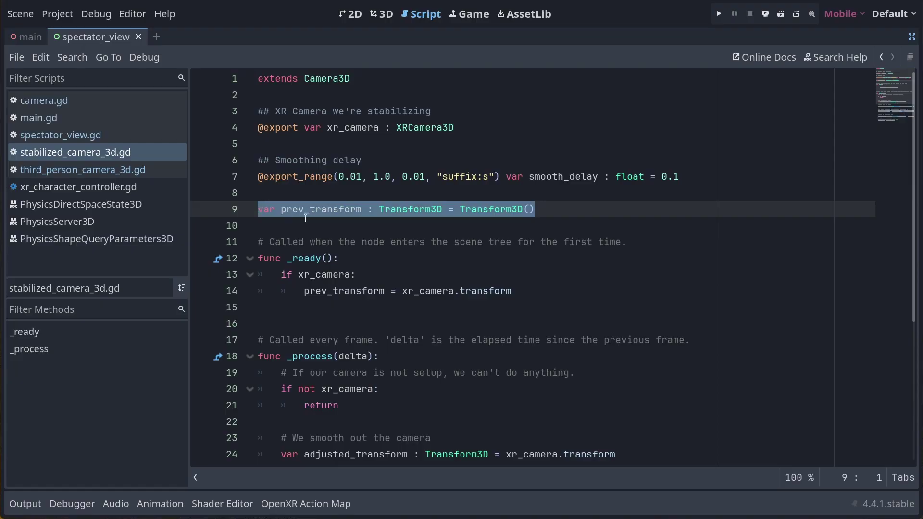
scroll(485, 262, "down", 1)
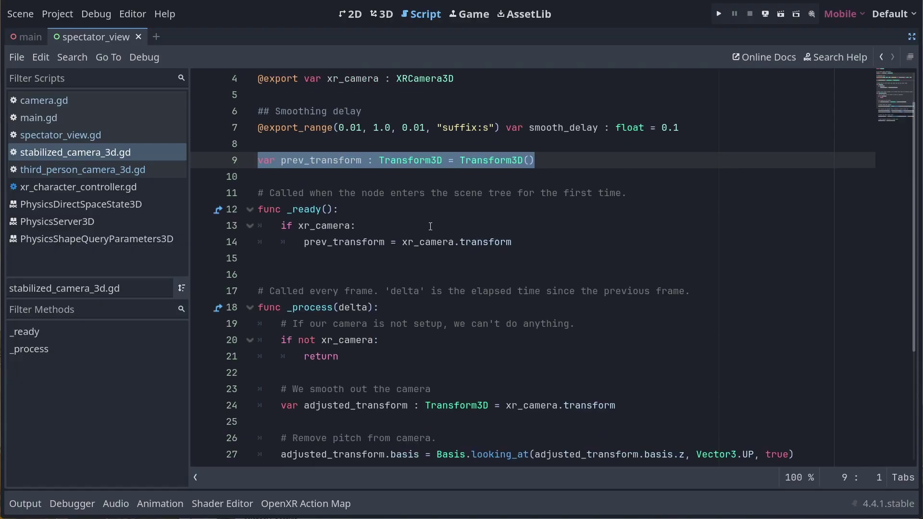
left_click_drag(528, 241, 401, 242)
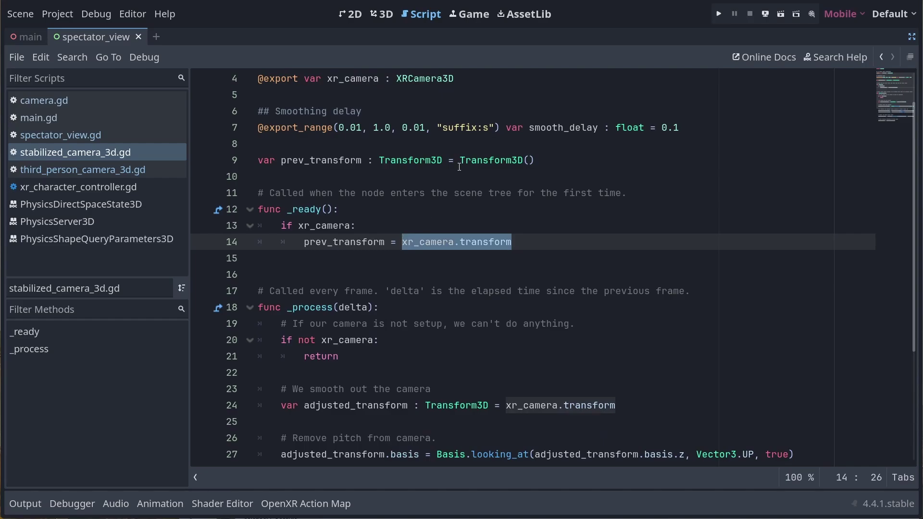
scroll(458, 167, "down", 3)
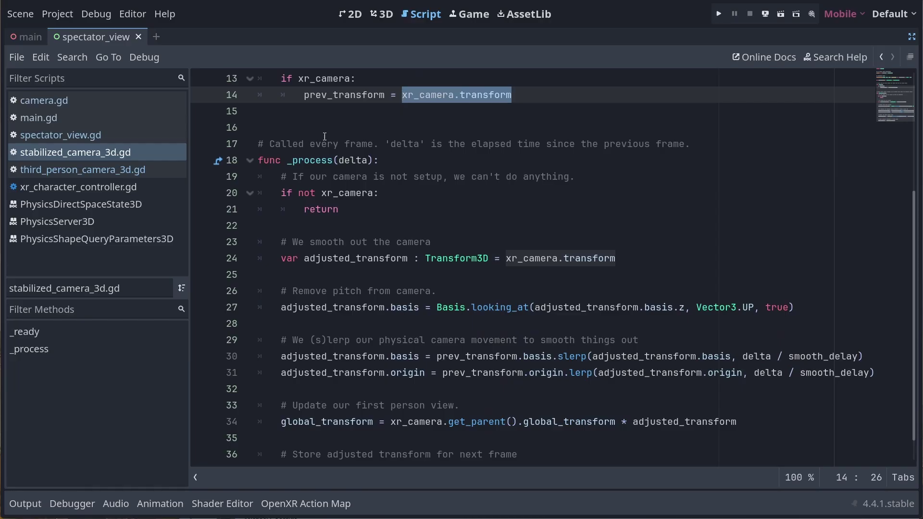
left_click(332, 209)
left_click_drag(617, 258, 507, 261)
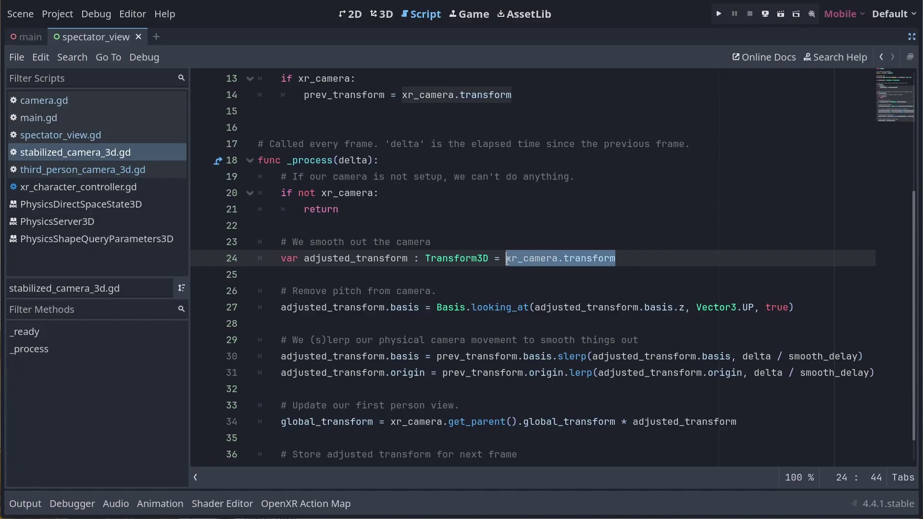
left_click_drag(471, 307, 530, 307)
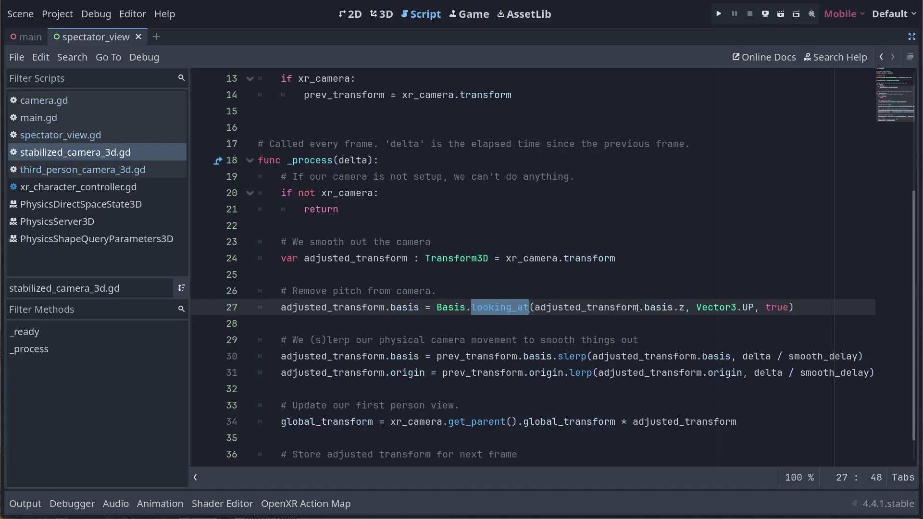
scroll(638, 307, "down", 1)
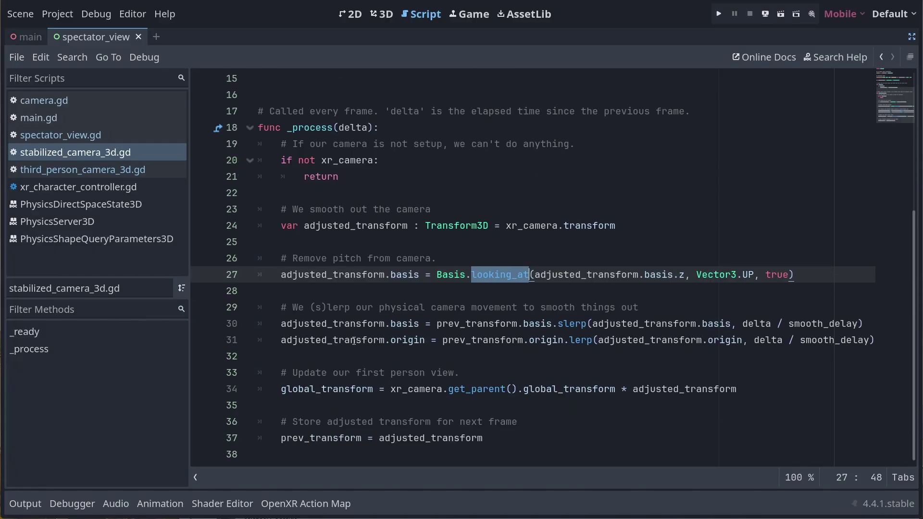
Step: Highlight prev_transform, adjusted_transform and the parent's global_transform in the slerp and lines 34–37
double_click(459, 324)
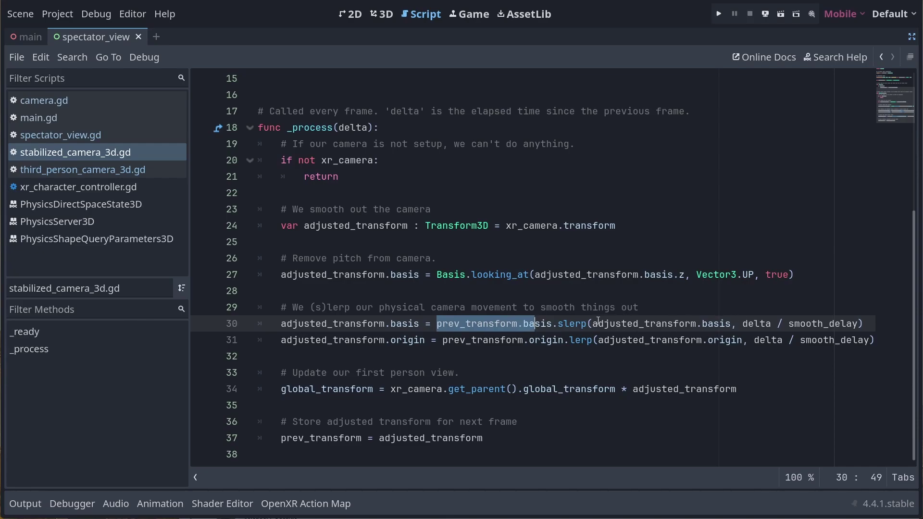
left_click_drag(593, 323, 731, 324)
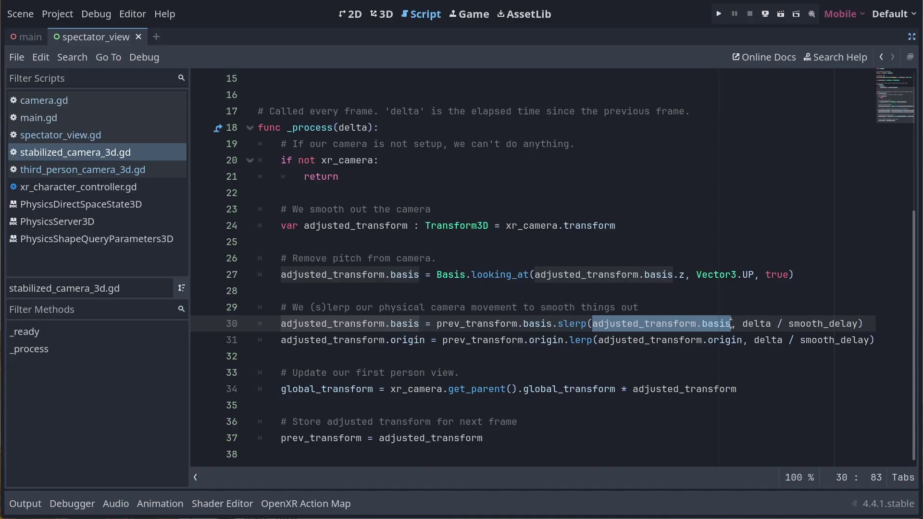
double_click(682, 389)
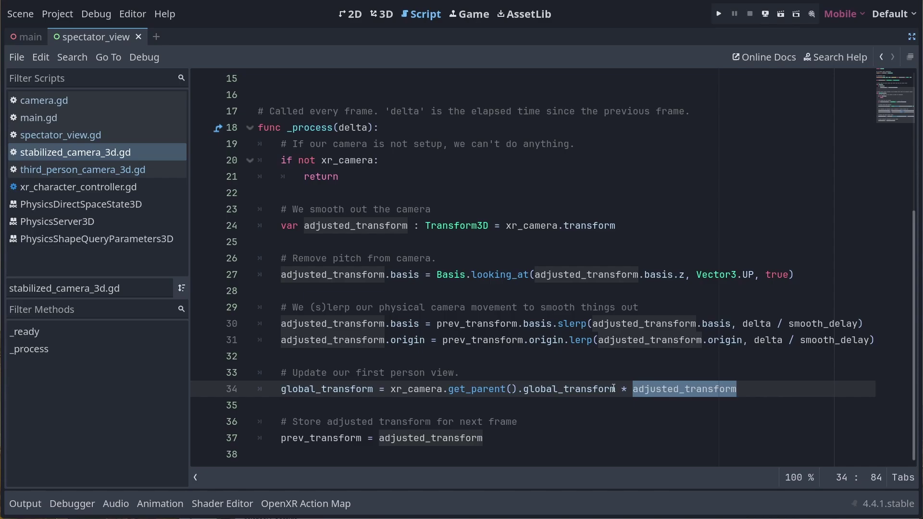
left_click_drag(616, 390, 520, 390)
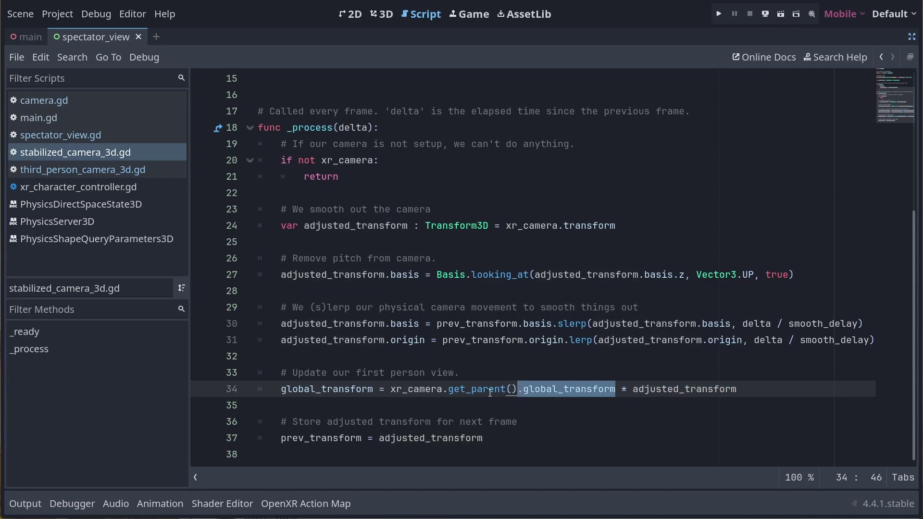
left_click_drag(482, 438, 280, 438)
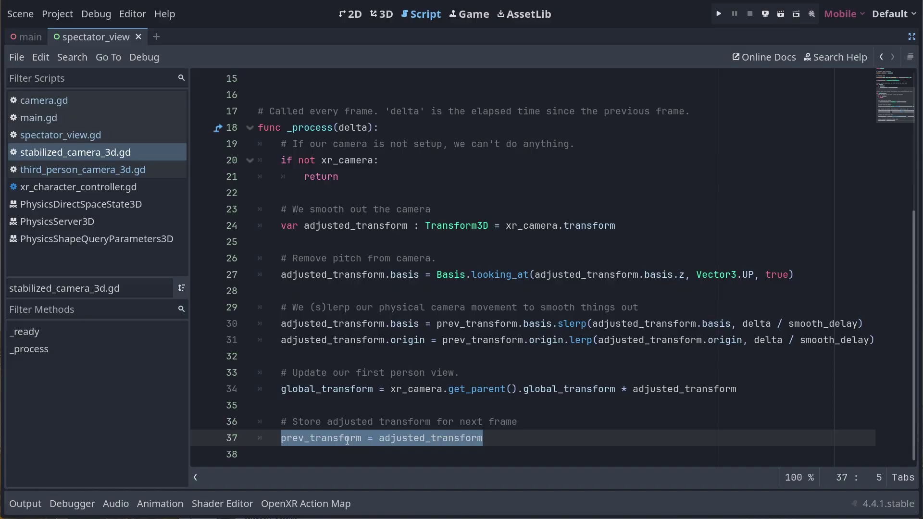
double_click(306, 437)
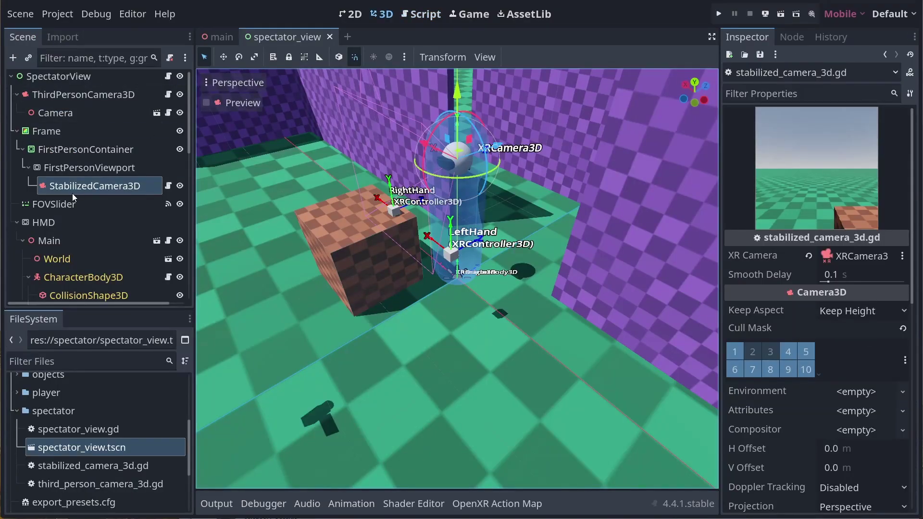
Step: Check the FOVSlider's range settings and StabilizedCamera3D's FOV
left_click(56, 204)
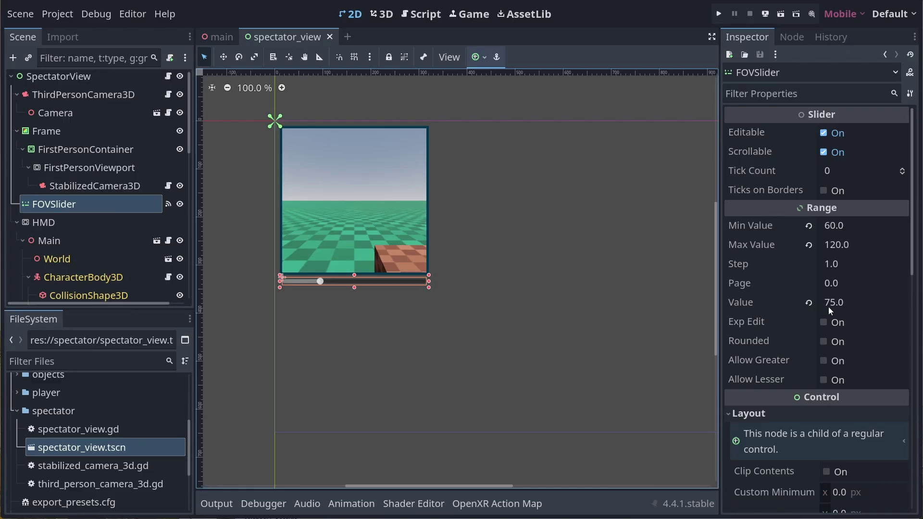
key("Up")
scroll(872, 318, "down", 5)
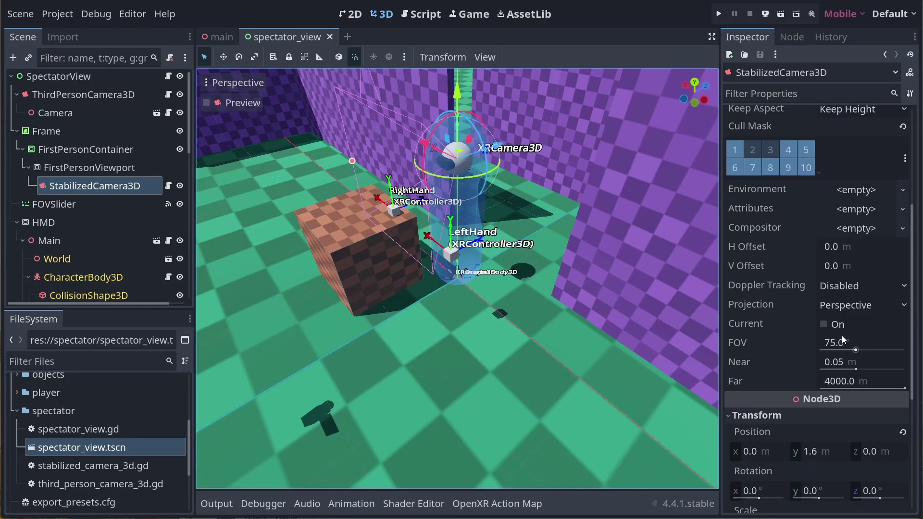
key("Down")
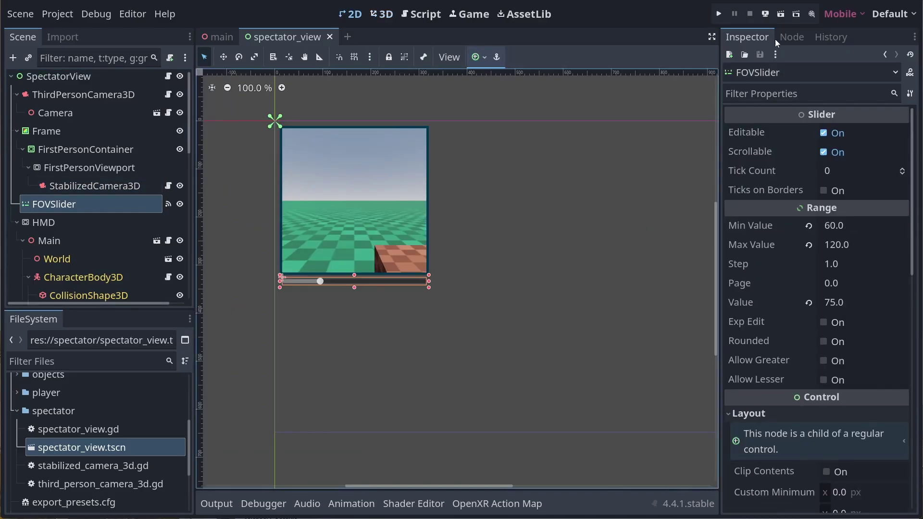
Step: Connect FOVSlider's value_changed to _on_fov_slider_value_changed and review its FOV code in spectator_view.gd
left_click(780, 38)
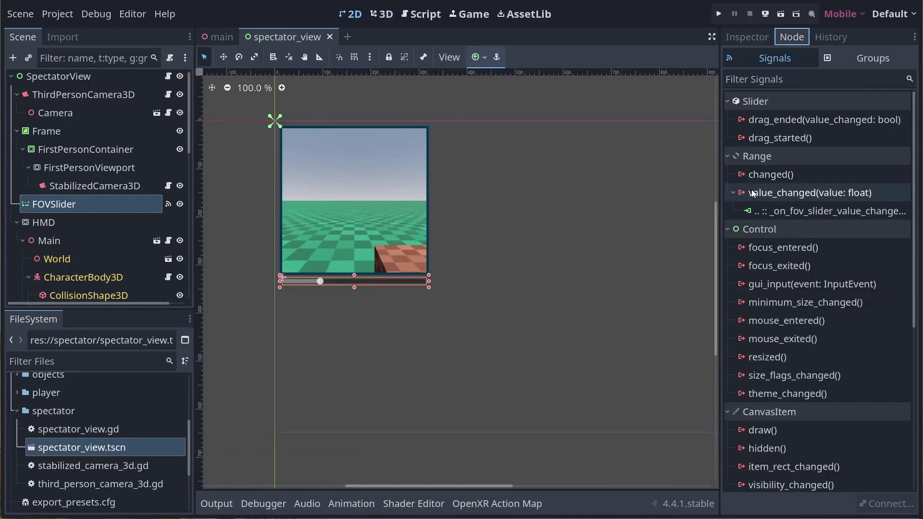
double_click(788, 193)
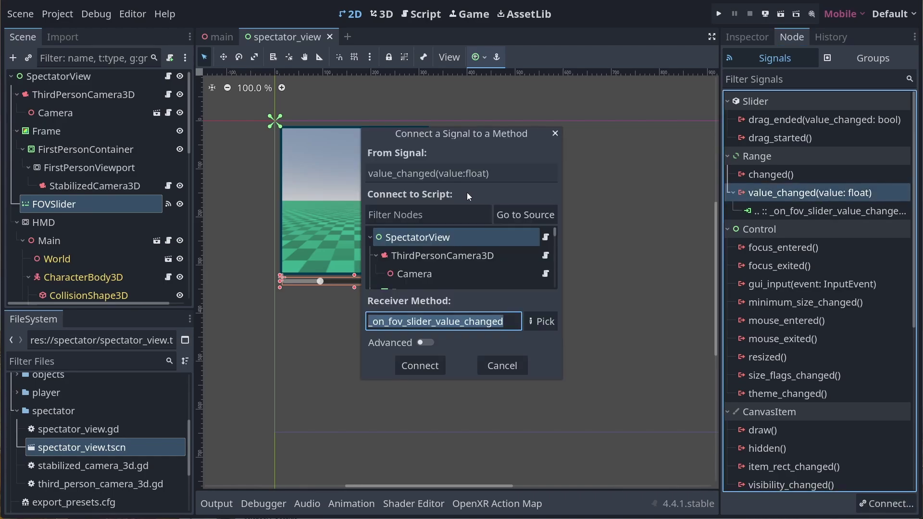
key("Return")
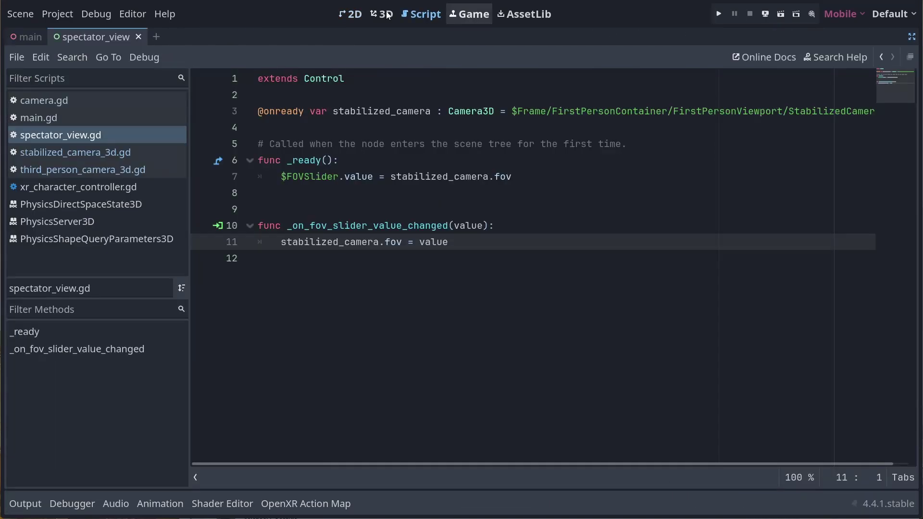
left_click_drag(468, 241, 263, 245)
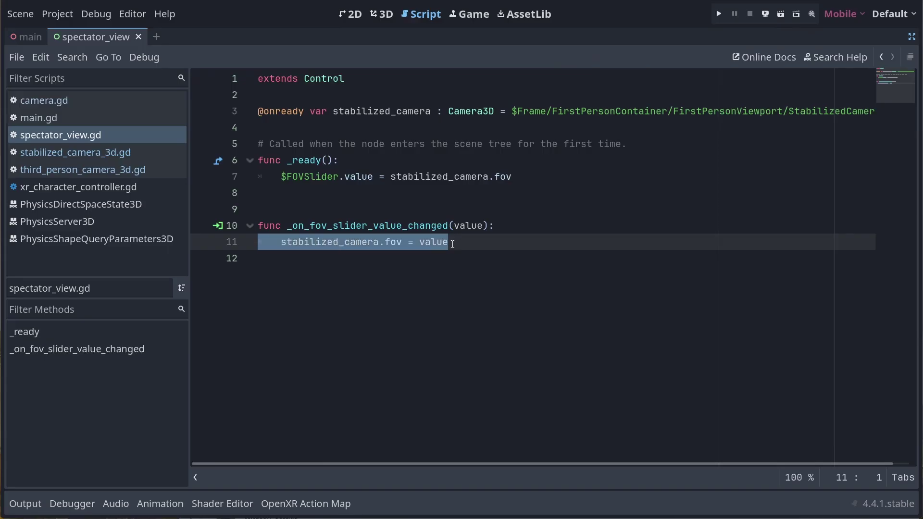
mouse_move(511, 176)
left_mouse_down()
mouse_move(278, 177)
mouse_move(220, 163)
left_mouse_up()
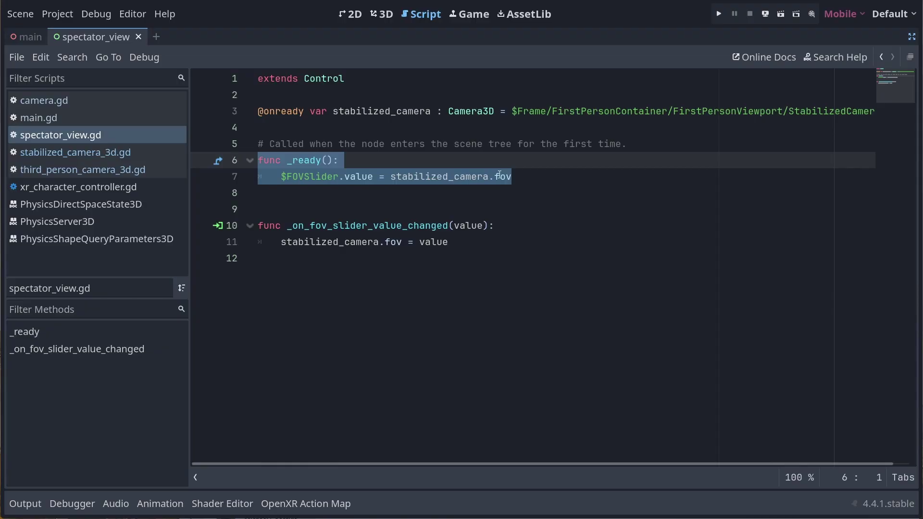
key("ctrl+F2")
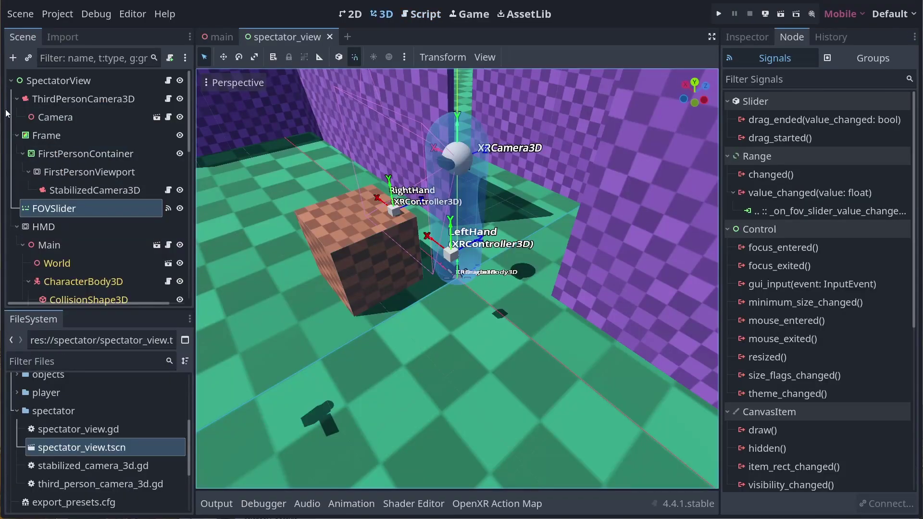